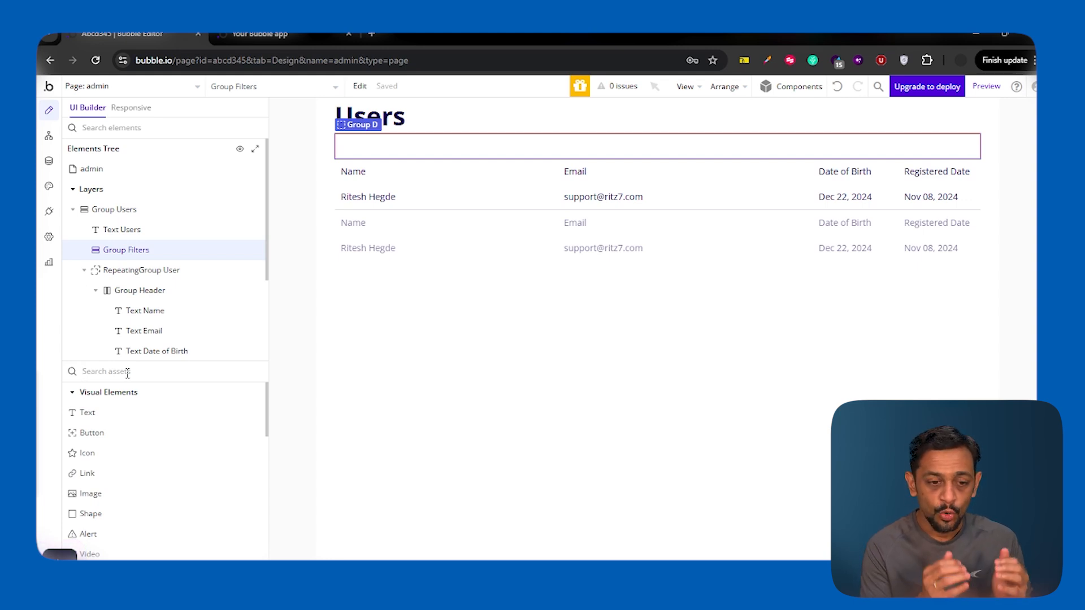
Step: Draw a Date/Time Picker inside Group Filters and name it From Date
{"action": "left_click", "coordinate": [128, 372]}
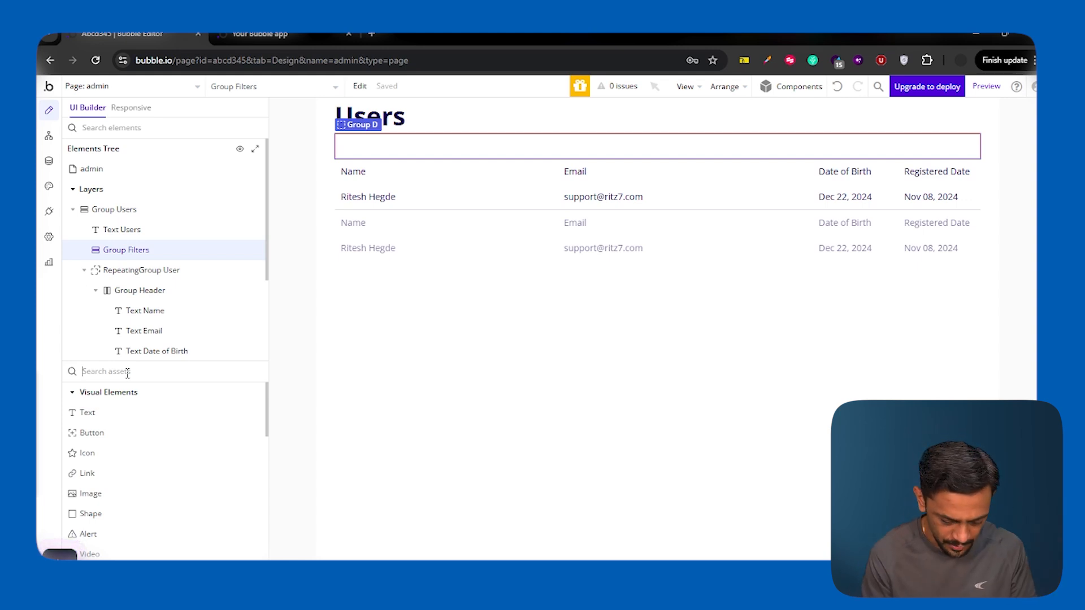
{"action": "type", "text": "Date"}
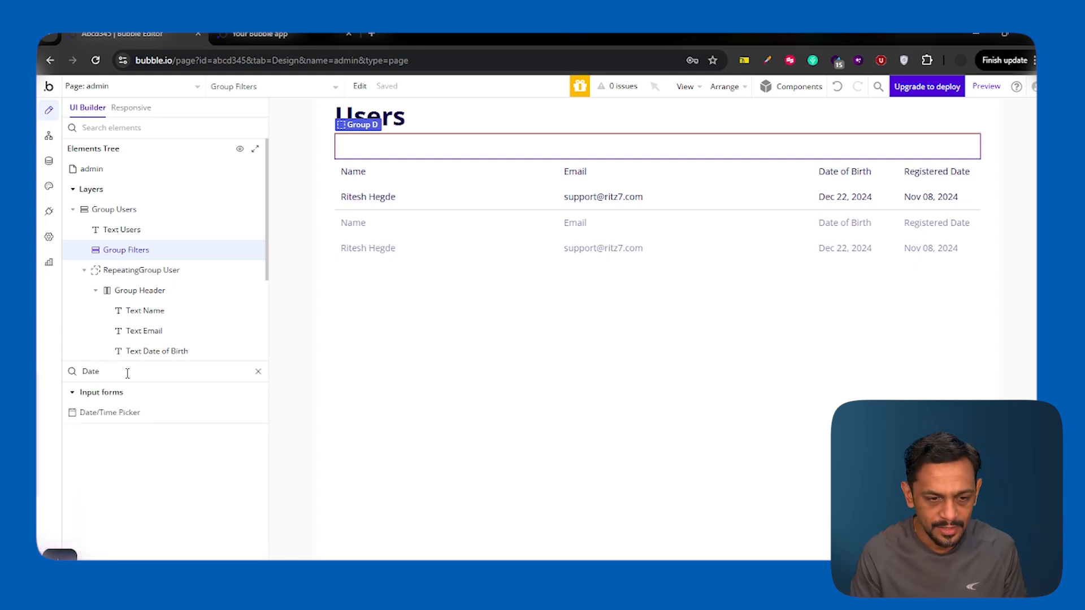
{"action": "left_click", "coordinate": [125, 413]}
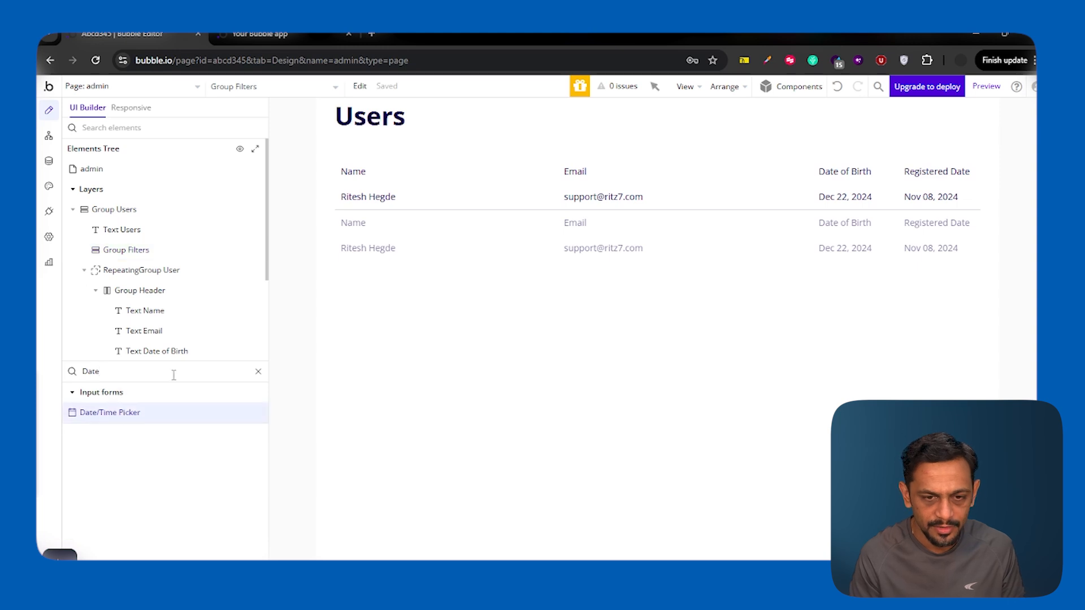
{"action": "left_click", "coordinate": [506, 148]}
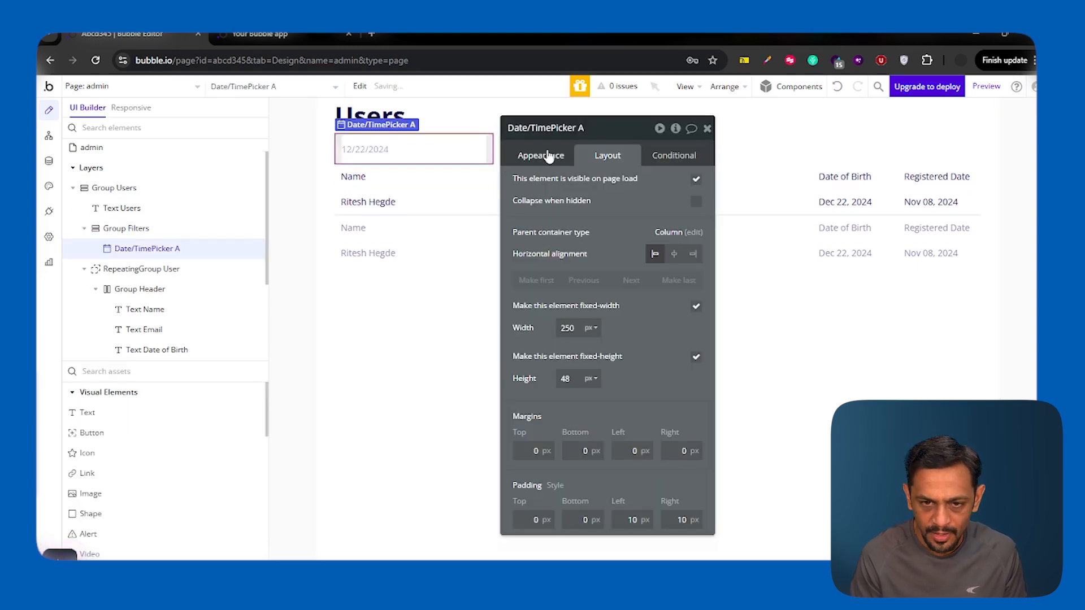
{"action": "left_click", "coordinate": [597, 131]}
{"action": "key", "text": "BackSpace"}
{"action": "type", "text": "Fro"}
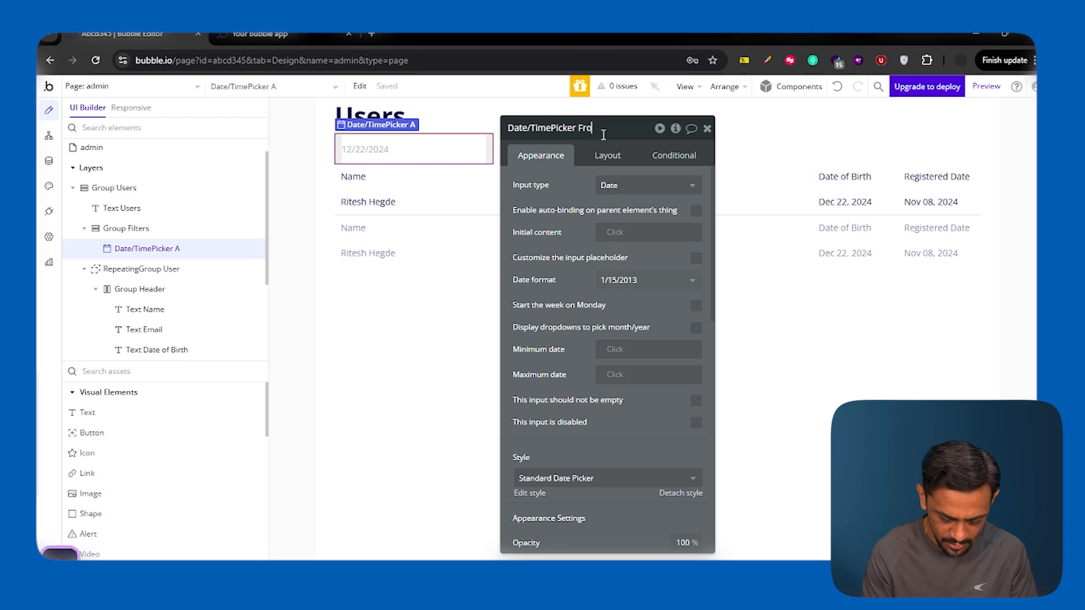
{"action": "type", "text": "m Date"}
{"action": "left_click", "coordinate": [579, 226]}
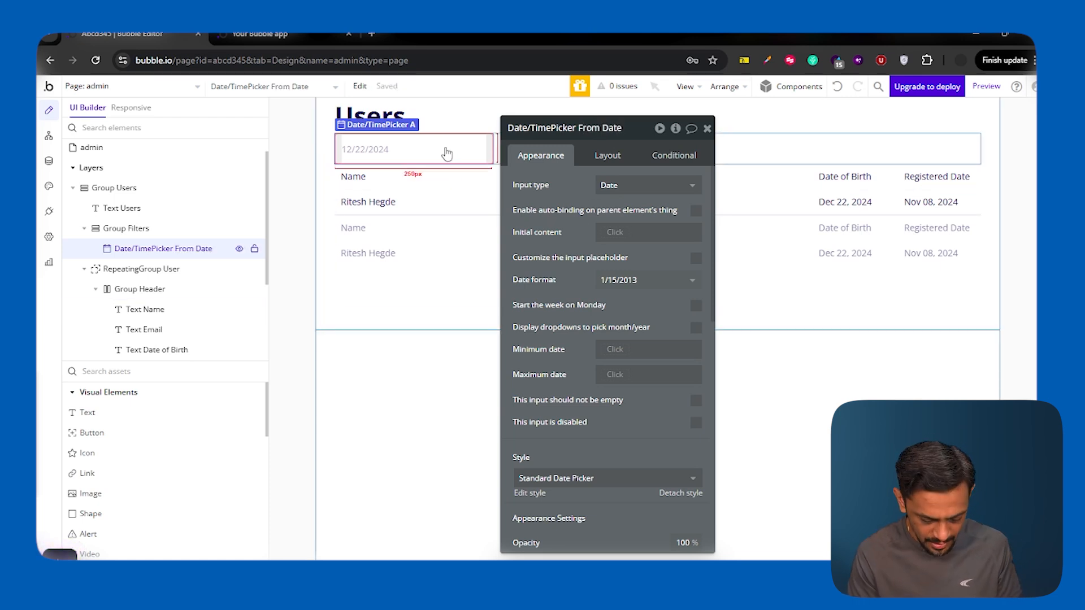
Step: Duplicate the From Date picker and rename the copy To Date
{"action": "key", "text": "ctrl+d"}
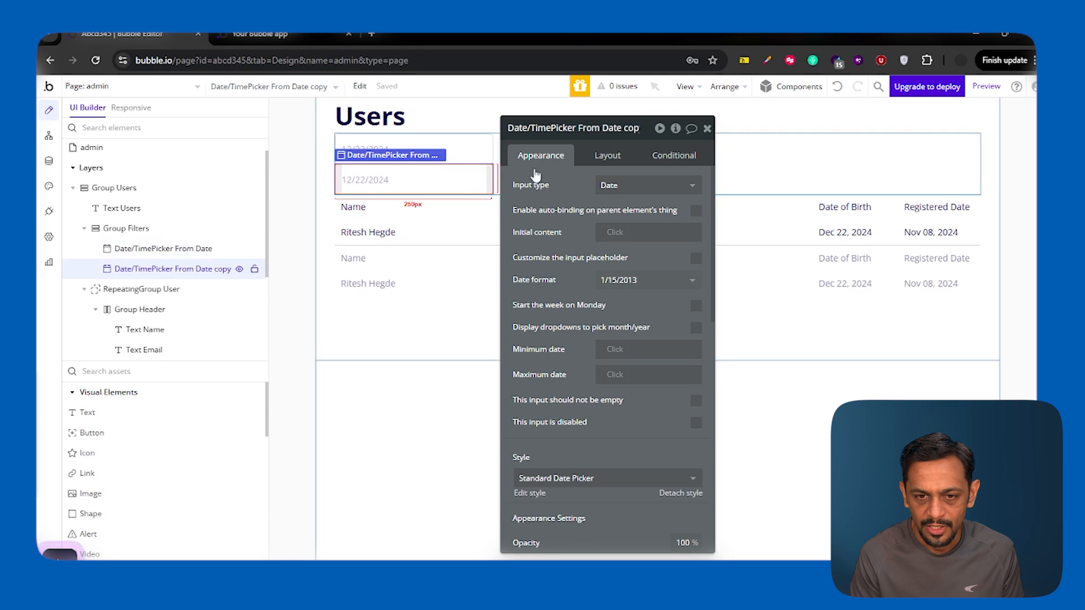
{"action": "left_click", "coordinate": [597, 134]}
{"action": "key", "text": "ctrl+BackSpace"}
{"action": "key", "text": "Left"}
{"action": "key", "text": "Left"}
{"action": "key", "text": "Left"}
{"action": "key", "text": "Left"}
{"action": "key", "text": "Left"}
{"action": "key", "text": "Left"}
{"action": "key", "text": "ctrl+shift+Left"}
{"action": "type", "text": "To"}
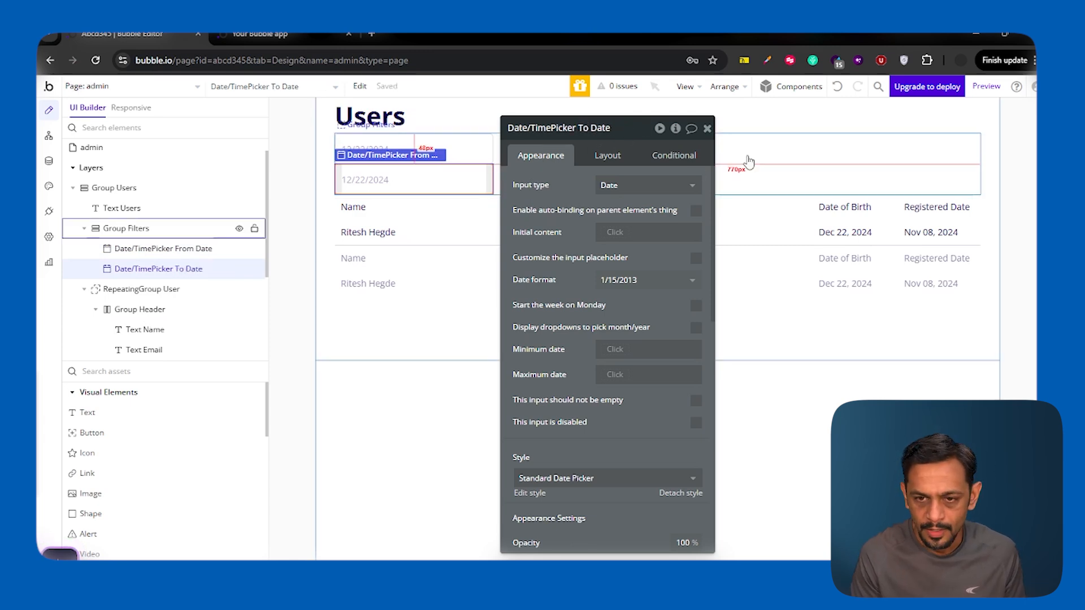
{"action": "left_click", "coordinate": [747, 155]}
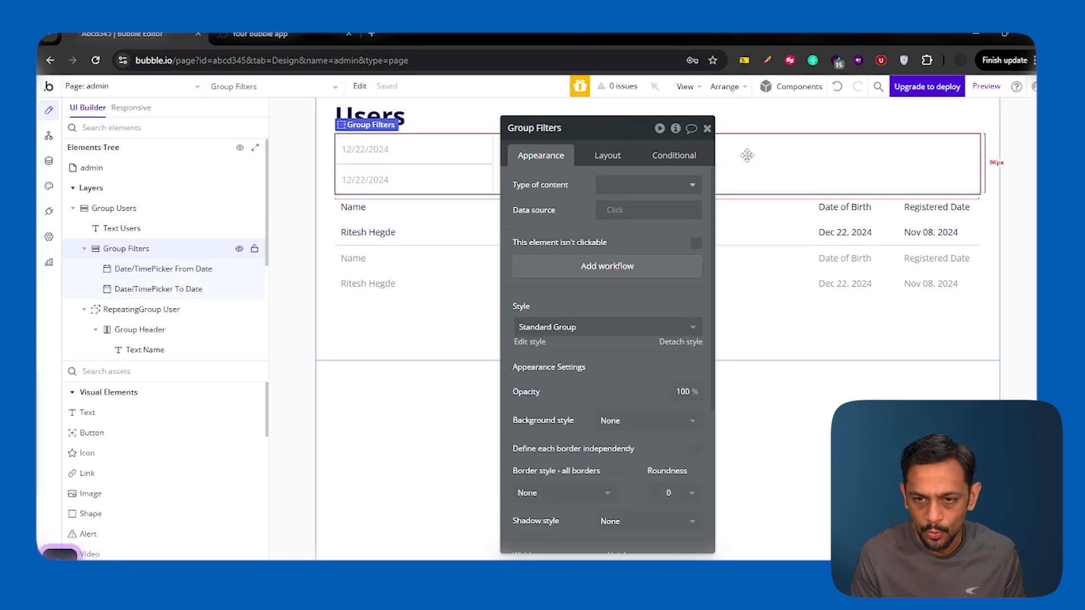
Step: Lay out Group Filters as a right-aligned row with a 20 px column gap
{"action": "left_click", "coordinate": [608, 155]}
{"action": "left_click", "coordinate": [611, 185]}
{"action": "left_click", "coordinate": [614, 242]}
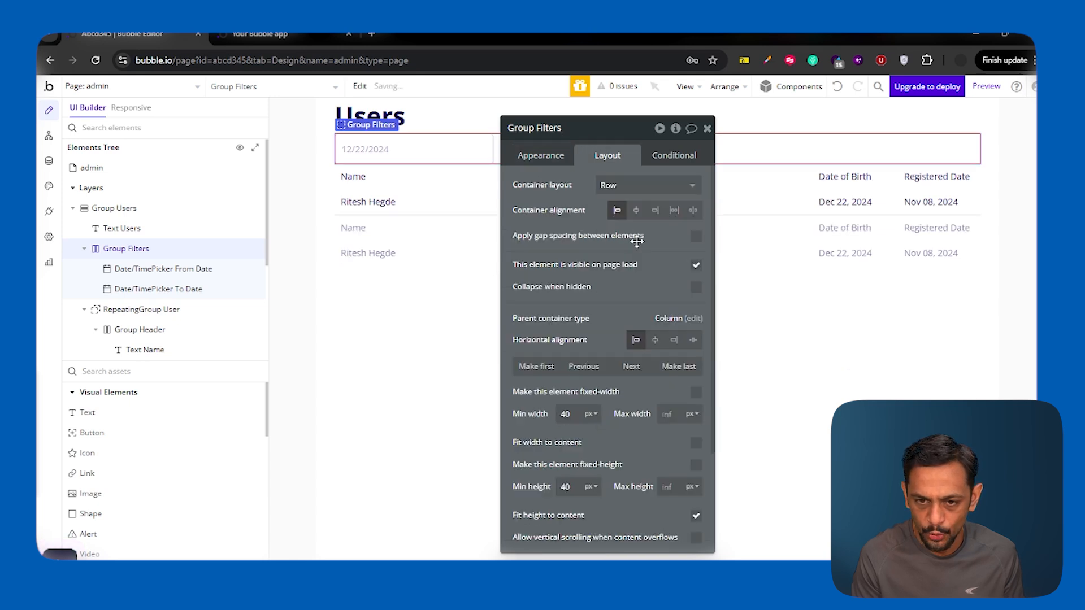
{"action": "left_click", "coordinate": [697, 238]}
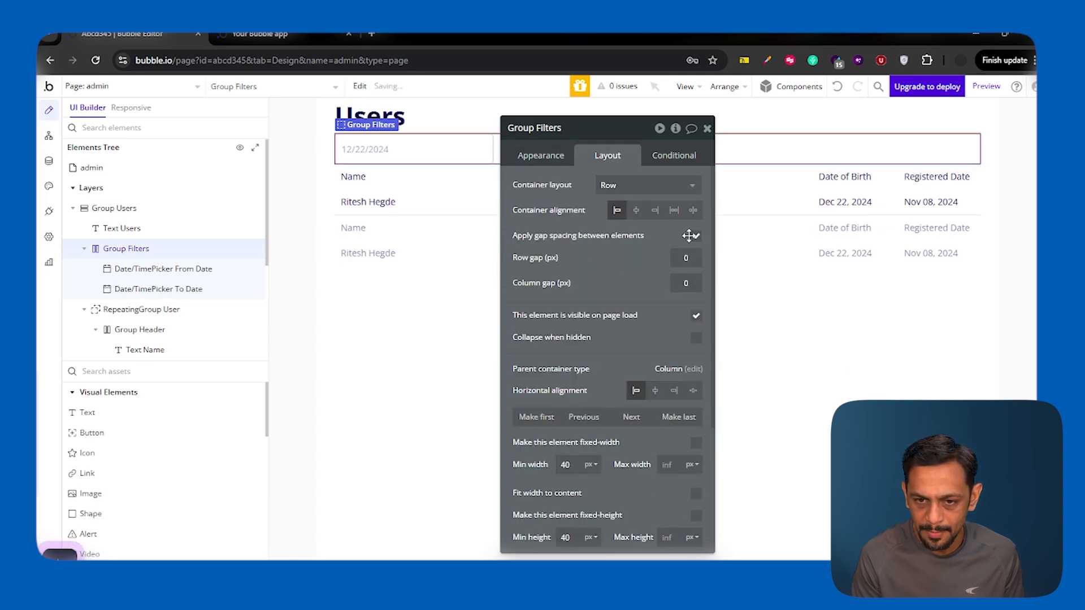
{"action": "left_click", "coordinate": [686, 283]}
{"action": "type", "text": "20"}
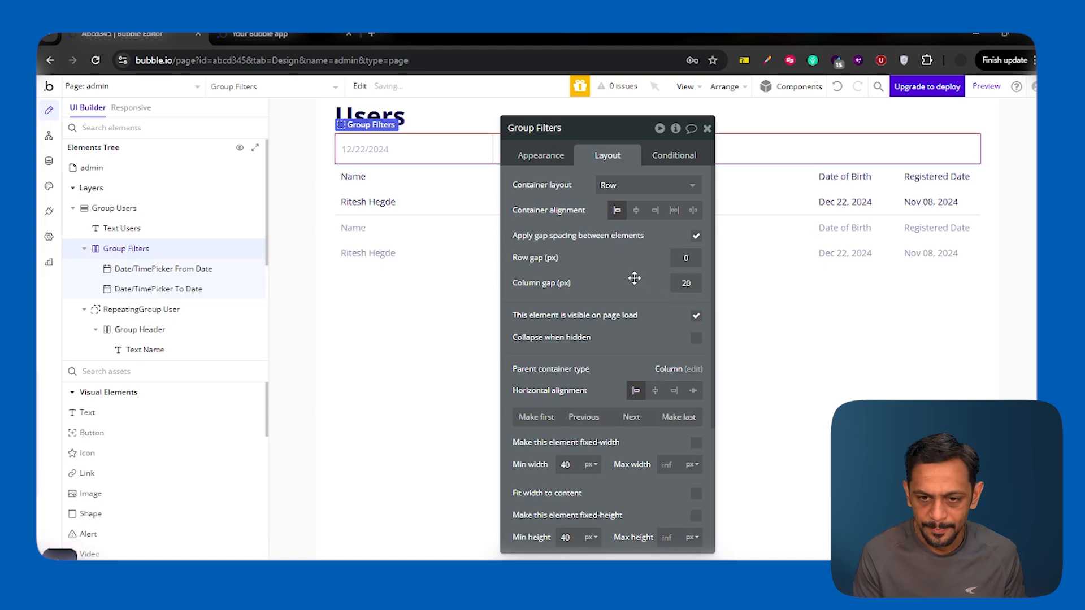
{"action": "left_click_drag", "start_coordinate": [633, 277], "coordinate": [576, 366]}
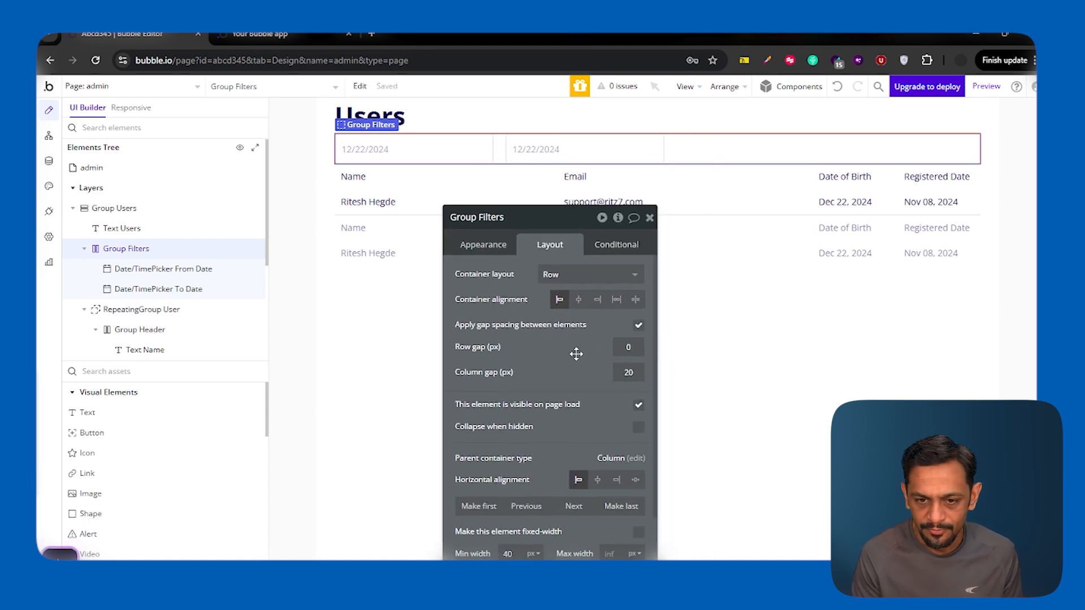
{"action": "left_click", "coordinate": [597, 300]}
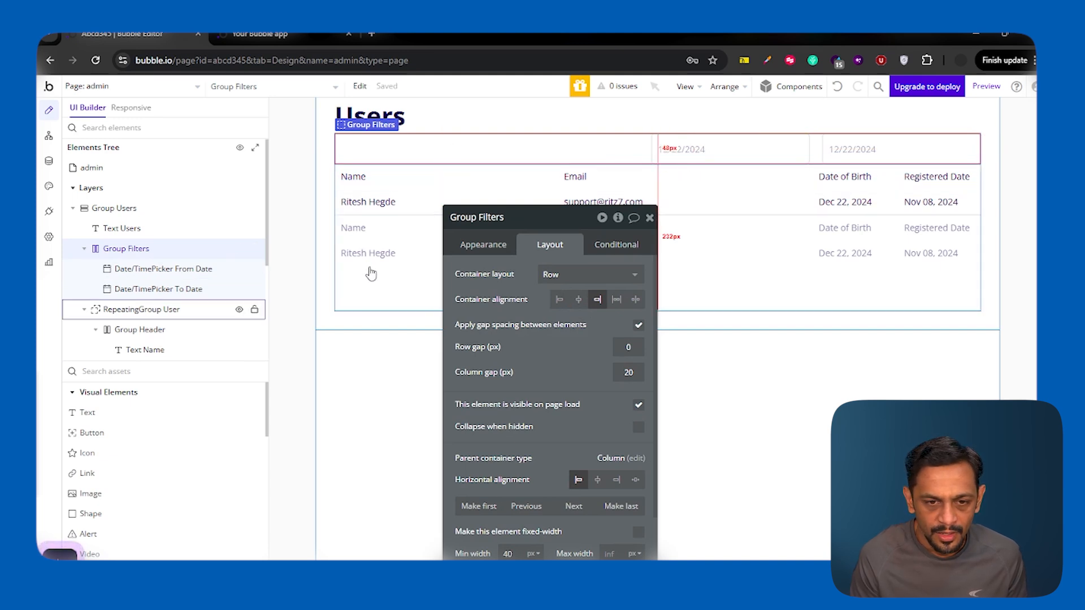
Step: Turn on gap spacing in Group Users with a 30 px row gap
{"action": "left_click", "coordinate": [118, 210]}
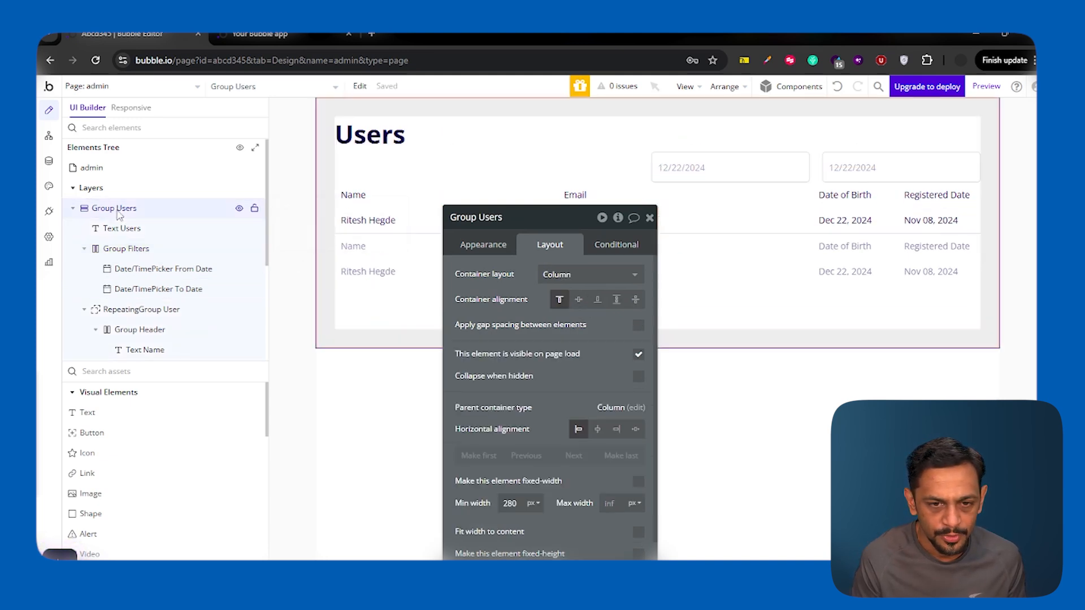
{"action": "left_click", "coordinate": [638, 325]}
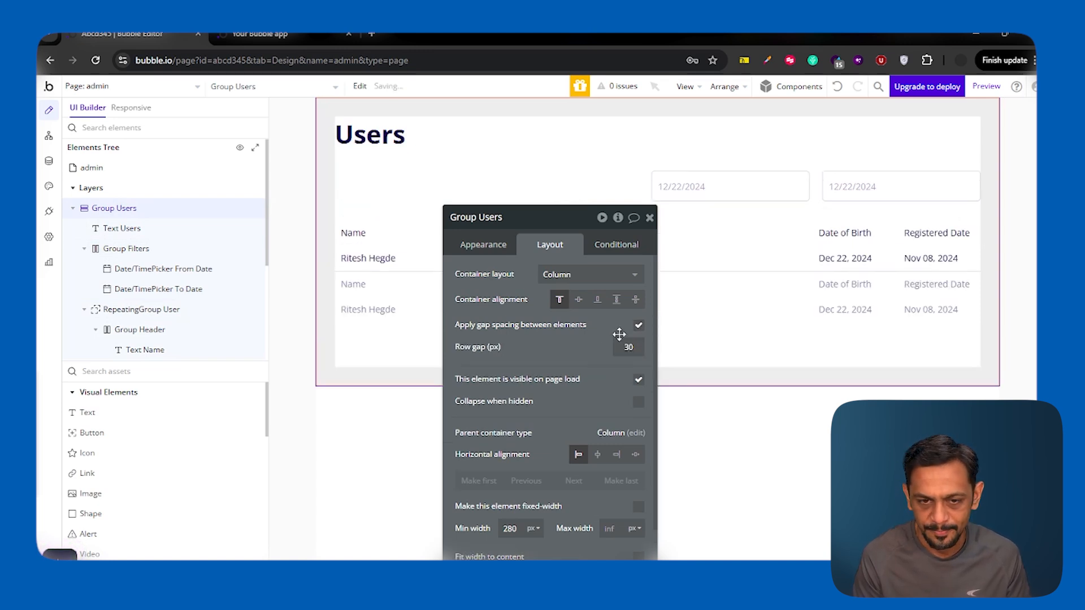
{"action": "left_click", "coordinate": [650, 219]}
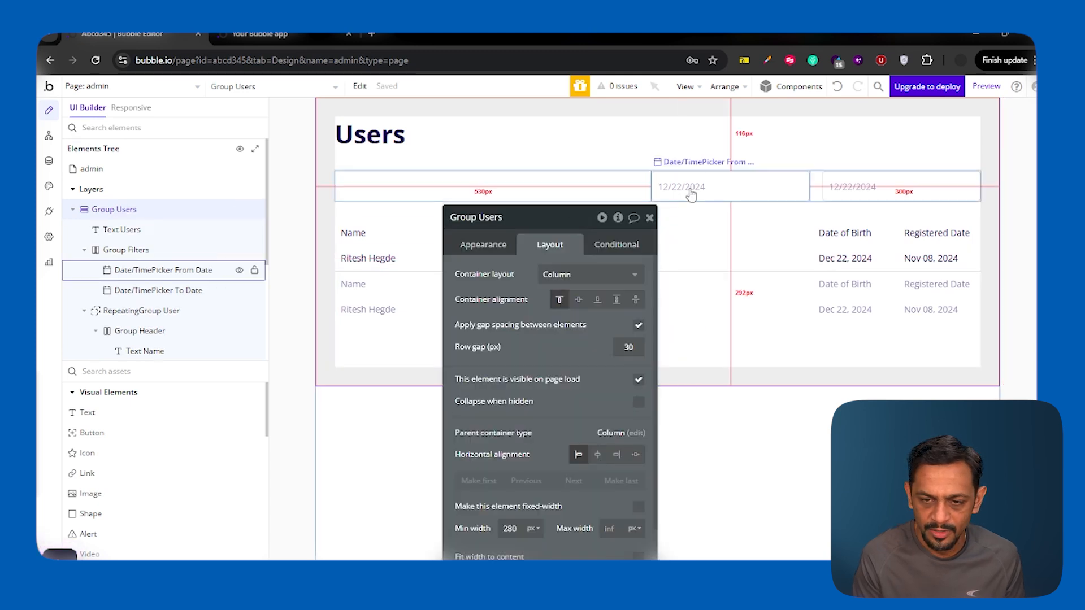
{"action": "left_click", "coordinate": [690, 195]}
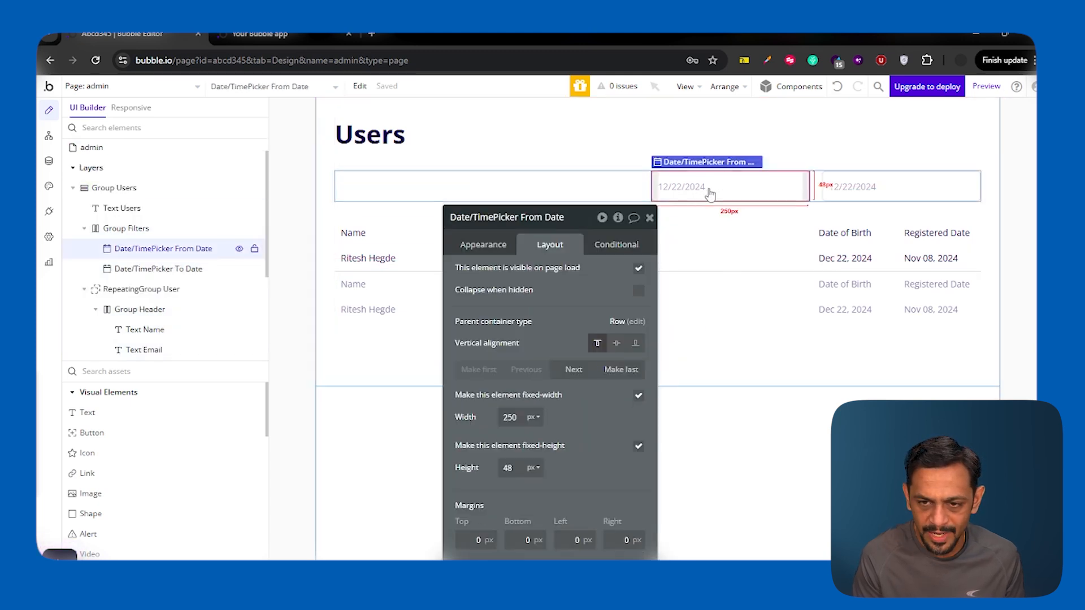
{"action": "left_click", "coordinate": [834, 189]}
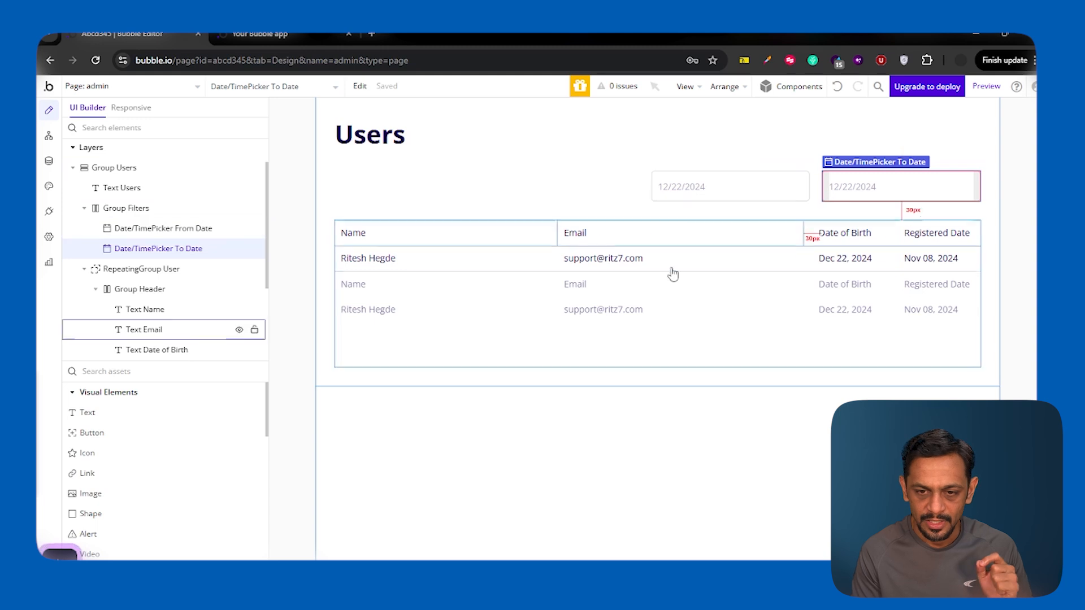
{"action": "left_click", "coordinate": [666, 298]}
{"action": "left_click_drag", "start_coordinate": [541, 309], "coordinate": [343, 213]}
Step: In the repeating group's Search for Users, add a Created Date constraint using the ≥ operator
{"action": "left_click", "coordinate": [386, 221]}
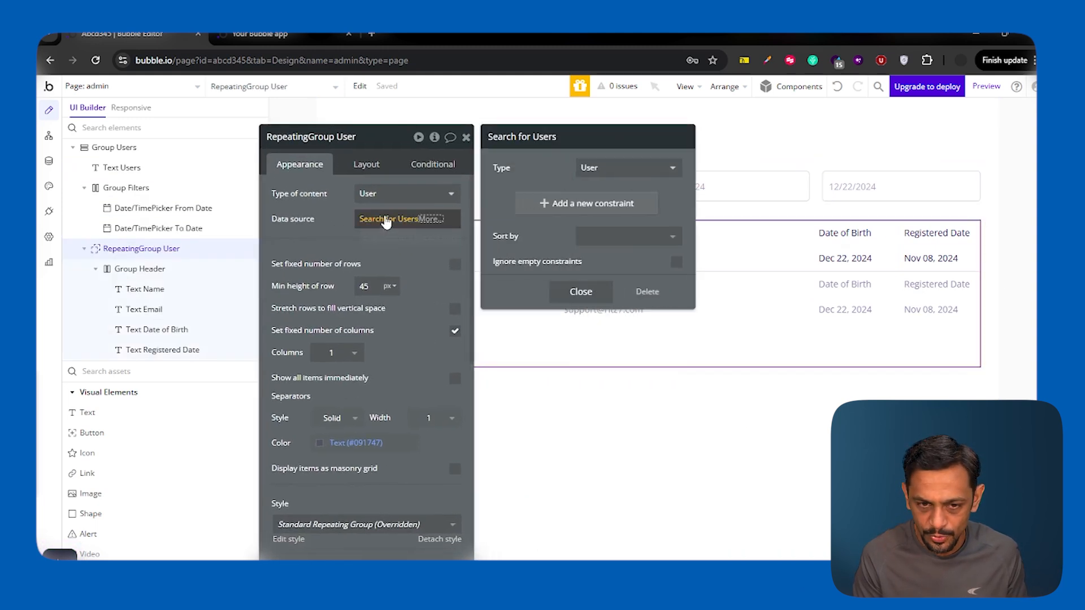
{"action": "left_click", "coordinate": [546, 206]}
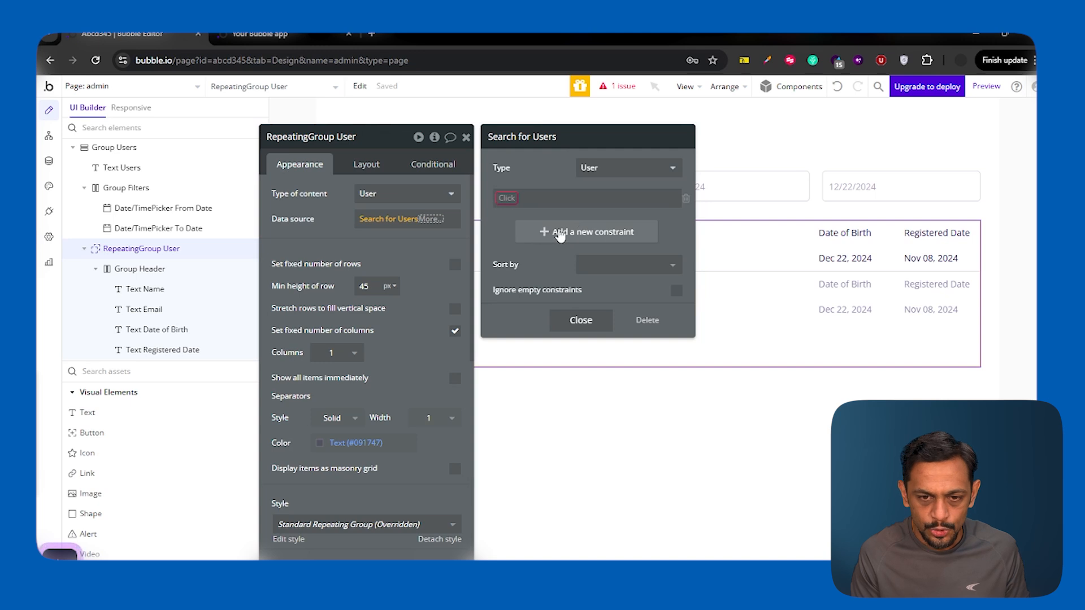
{"action": "left_click", "coordinate": [504, 198]}
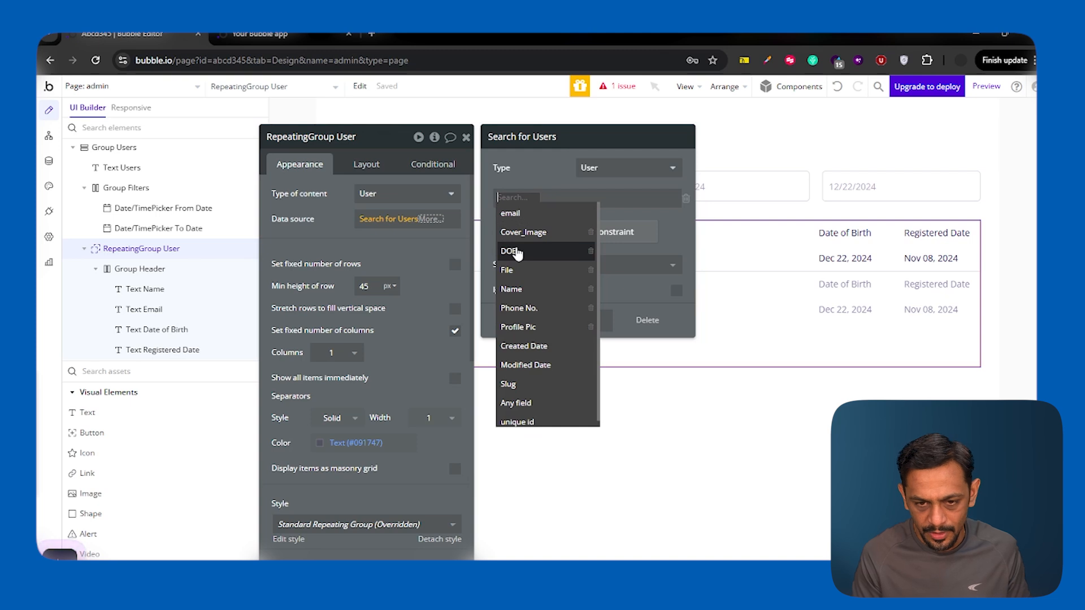
{"action": "left_click", "coordinate": [525, 347]}
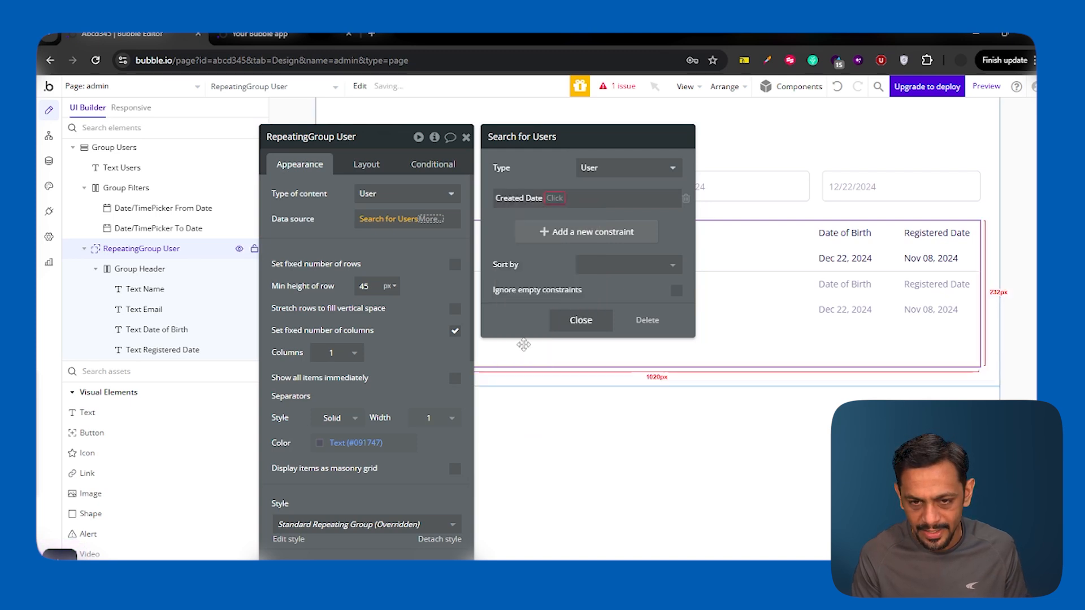
{"action": "left_click", "coordinate": [555, 198]}
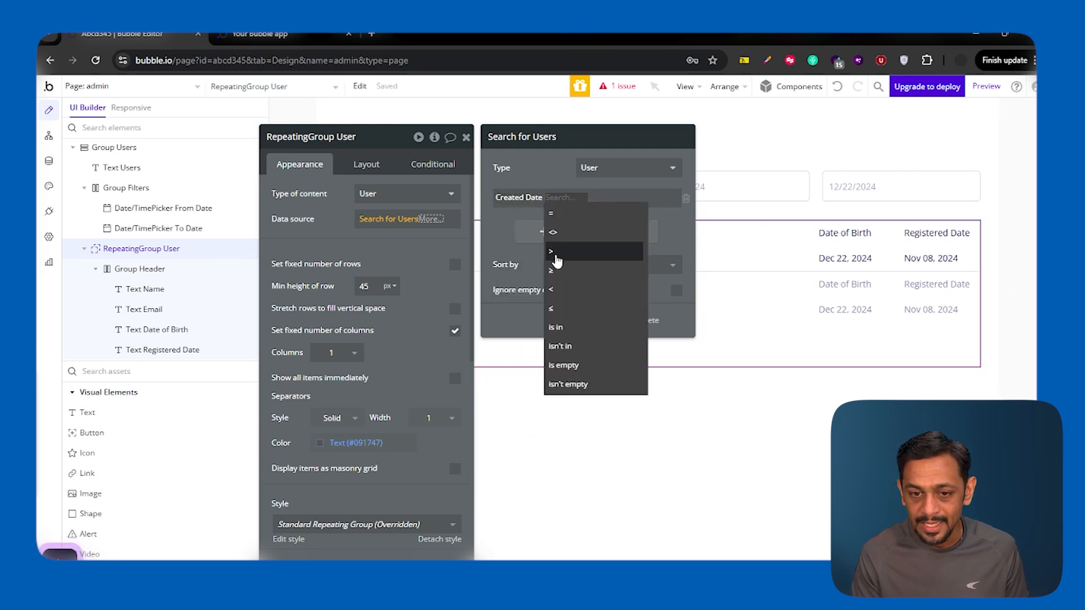
{"action": "left_click", "coordinate": [552, 271]}
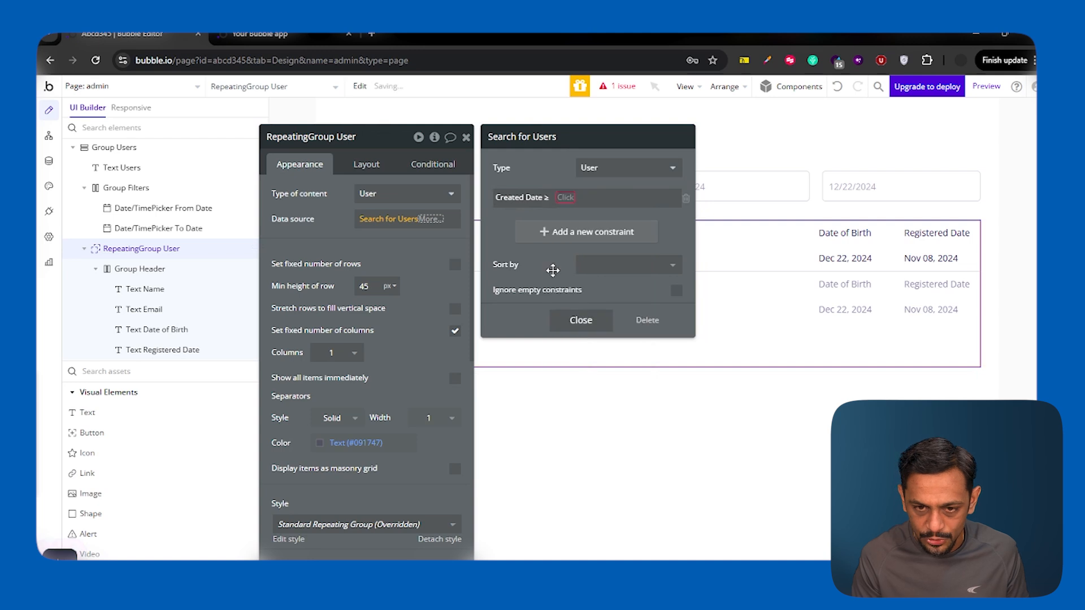
{"action": "left_click", "coordinate": [552, 199]}
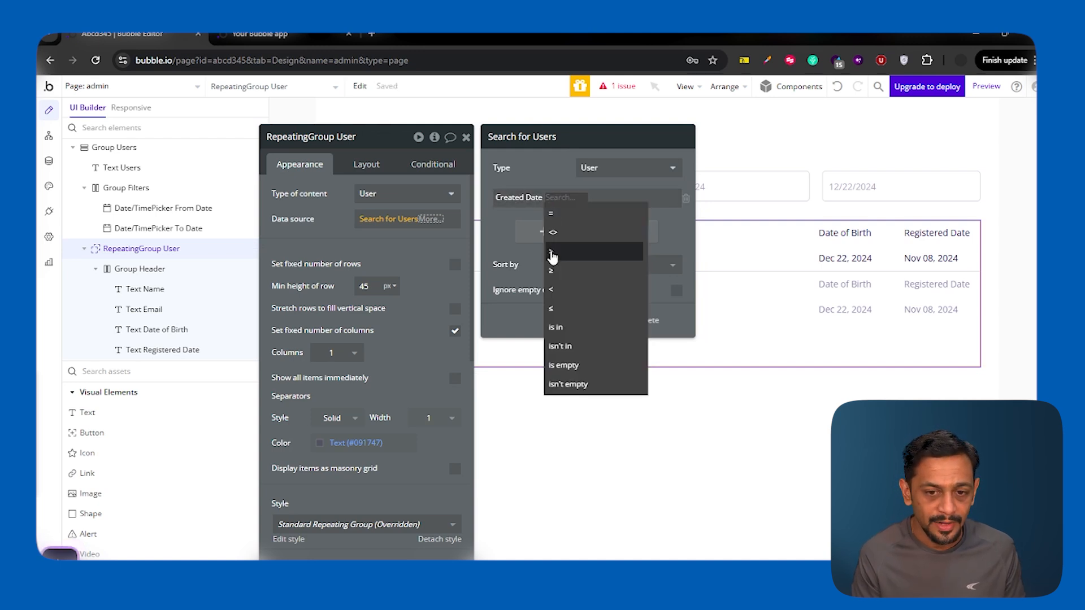
{"action": "left_click", "coordinate": [552, 269]}
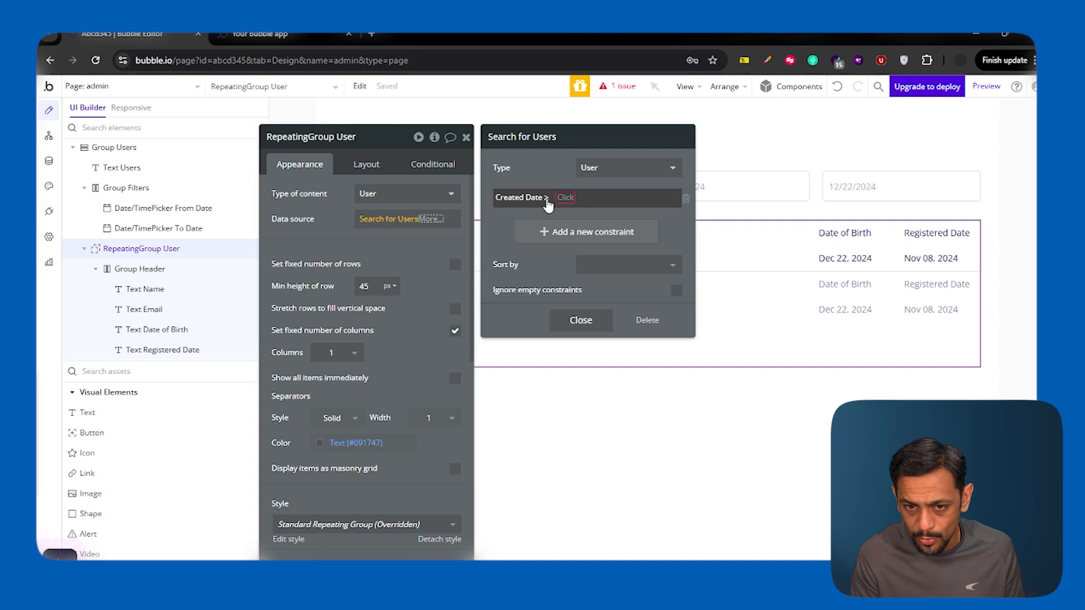
Step: Set the constraint value to Date/TimePicker From Date's value, rounded down
{"action": "left_click", "coordinate": [565, 197]}
{"action": "type", "text": "date"}
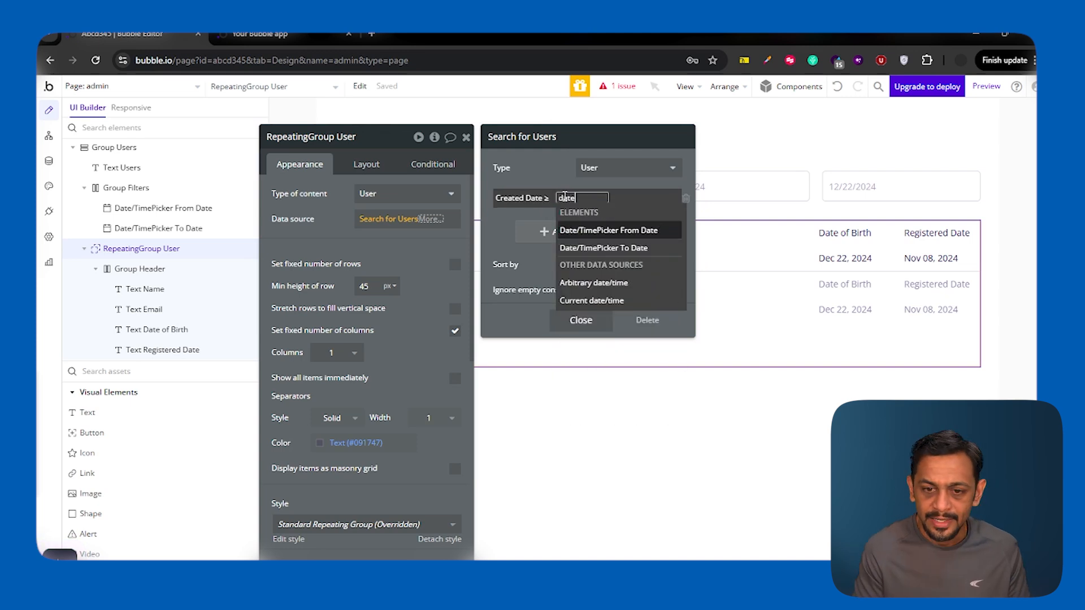
{"action": "left_click", "coordinate": [551, 229]}
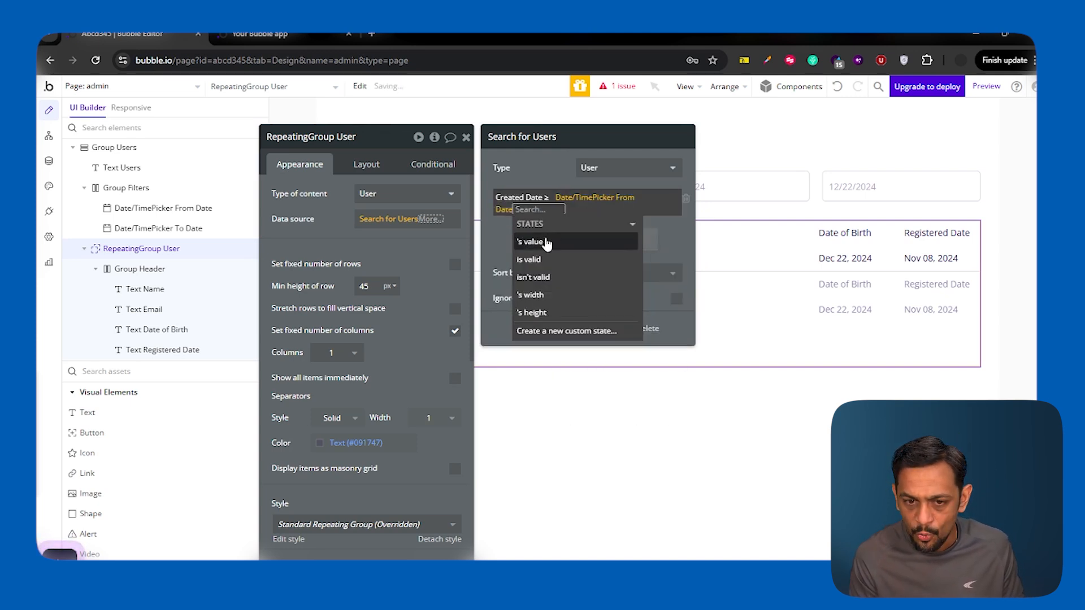
{"action": "left_click", "coordinate": [531, 242]}
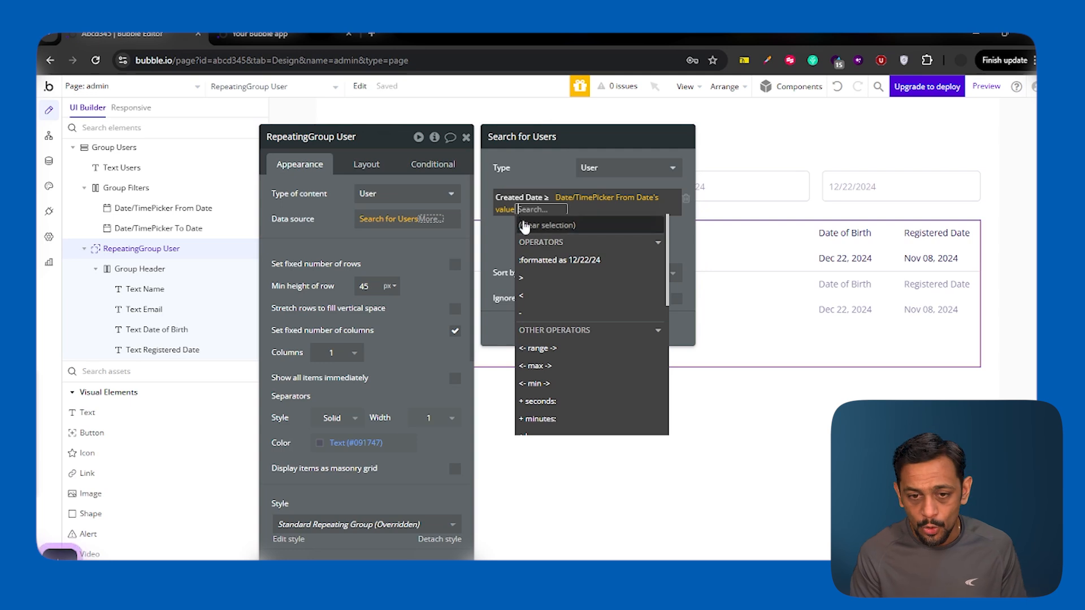
{"action": "scroll", "coordinate": [584, 323], "scroll_direction": "down", "scroll_amount": 5}
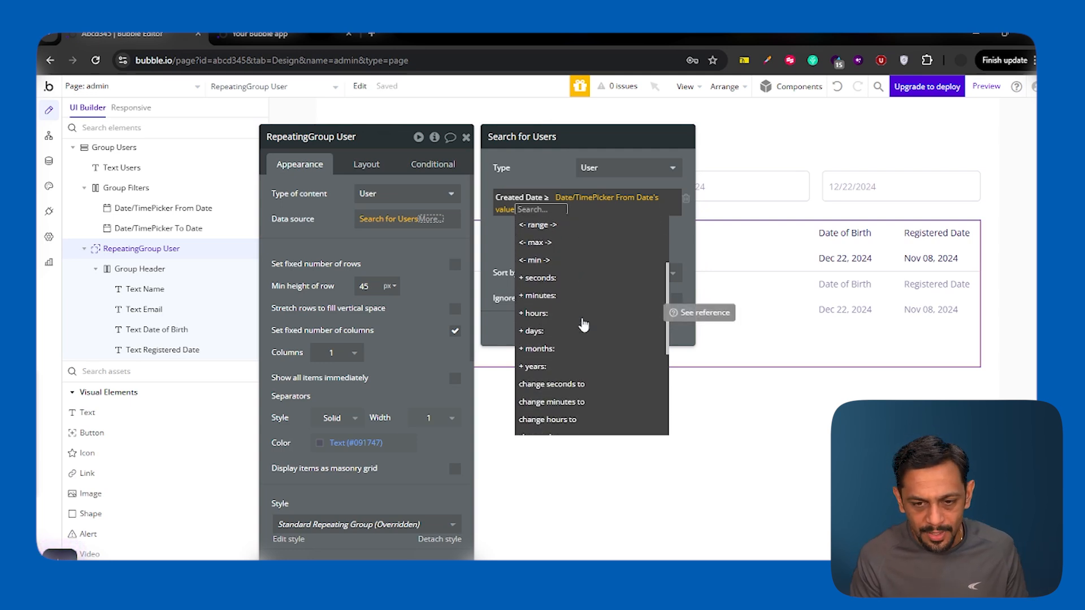
{"action": "left_click", "coordinate": [562, 379]}
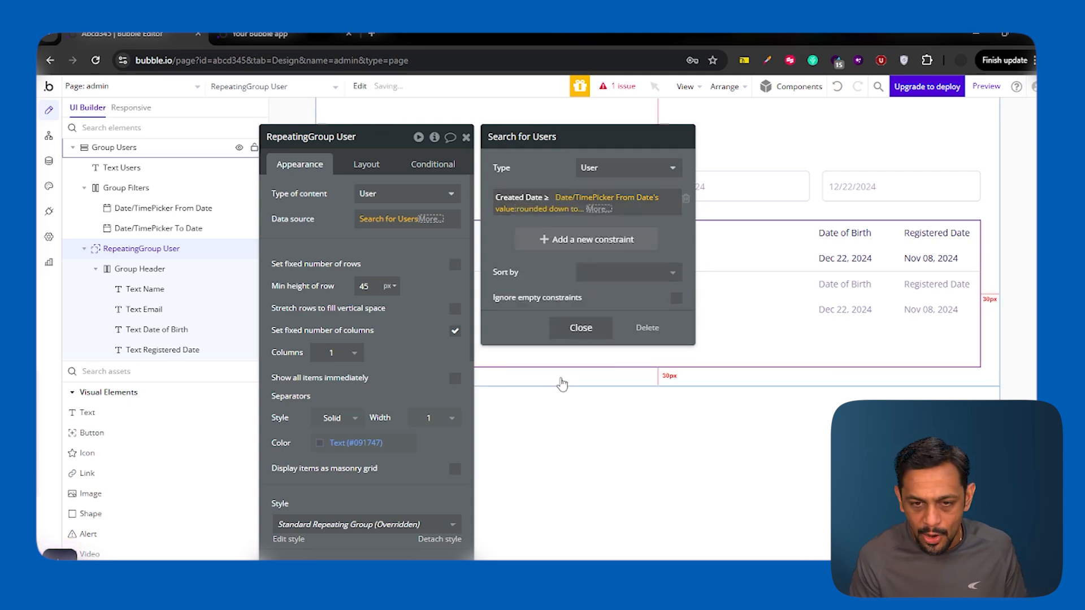
{"action": "left_click", "coordinate": [608, 167]}
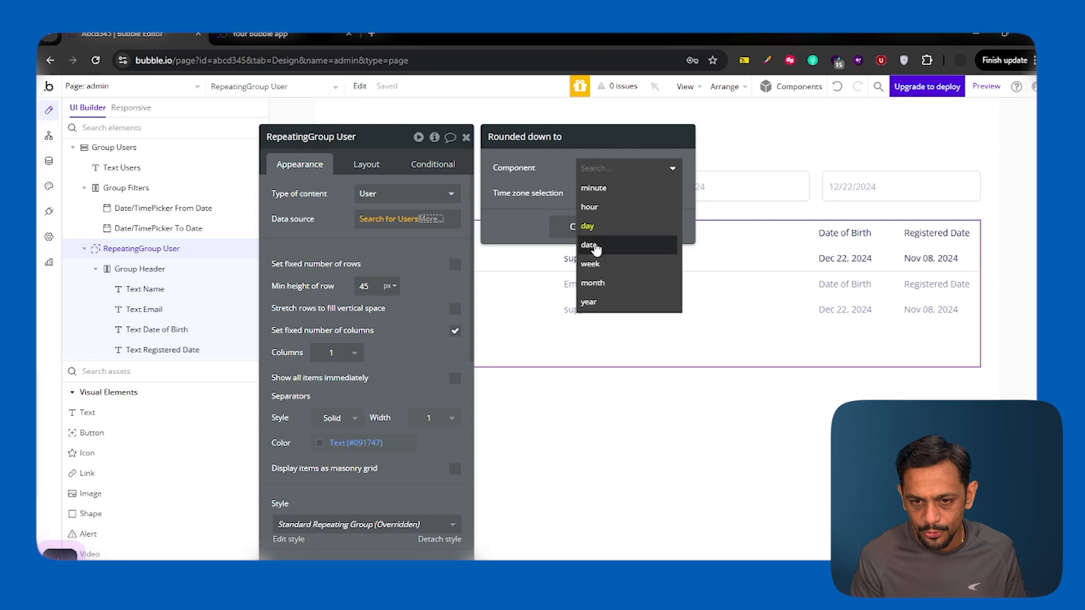
{"action": "left_click", "coordinate": [565, 164]}
{"action": "left_click", "coordinate": [650, 227]}
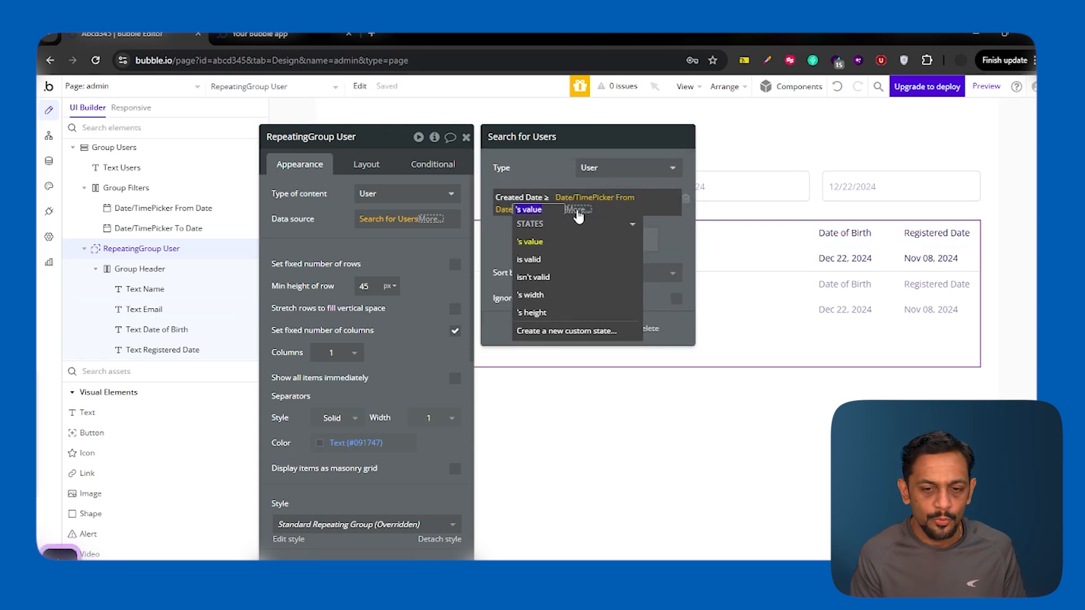
Step: Redo the rounding so the From Date value is rounded down to date
{"action": "left_click", "coordinate": [577, 210]}
{"action": "type", "text": "roun"}
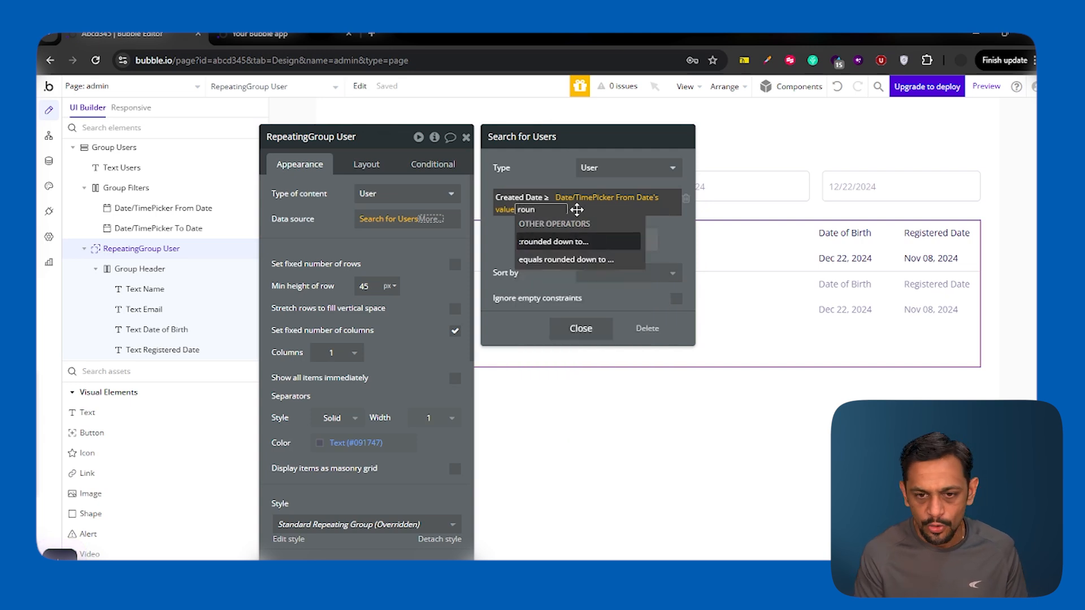
{"action": "left_click", "coordinate": [579, 240]}
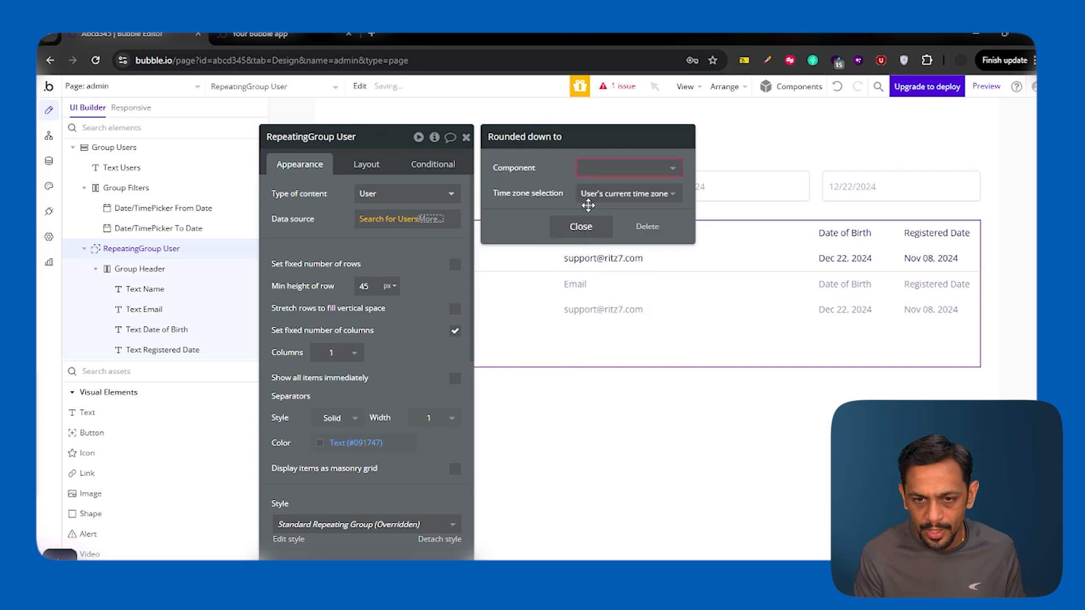
{"action": "left_click", "coordinate": [594, 168]}
{"action": "left_click", "coordinate": [589, 245]}
{"action": "left_click", "coordinate": [574, 297]}
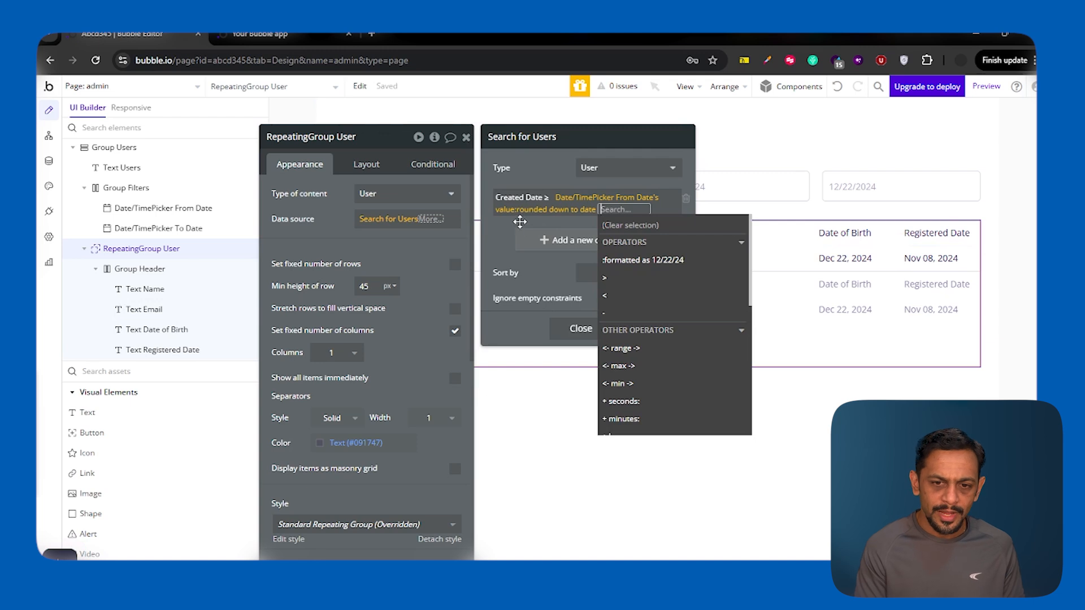
{"action": "left_click", "coordinate": [519, 221]}
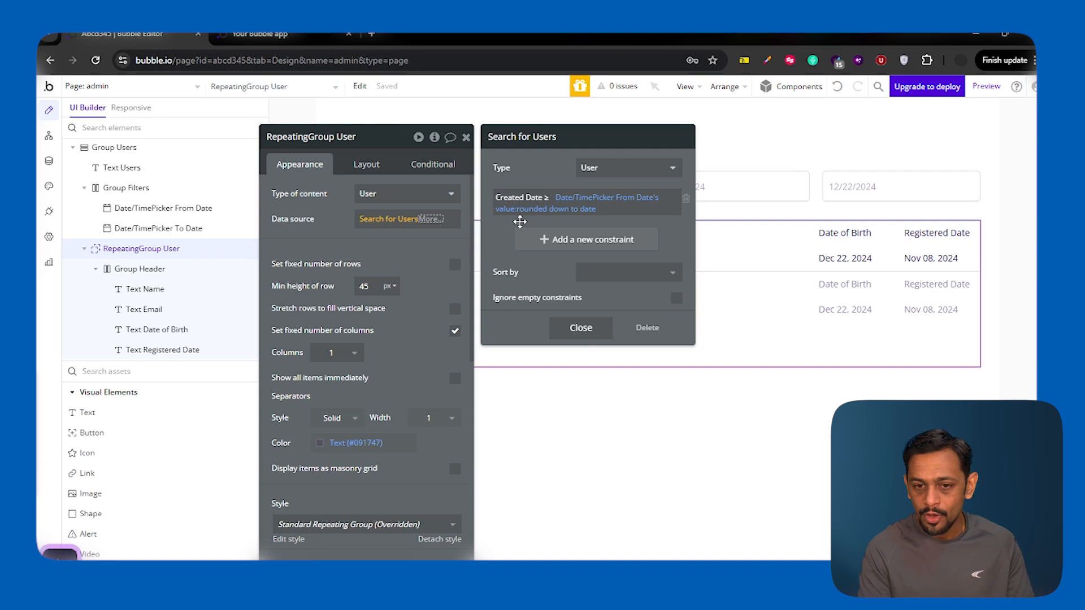
Step: Add a Created Date < constraint comparing against Date/TimePicker To Date's value
{"action": "left_click", "coordinate": [540, 239]}
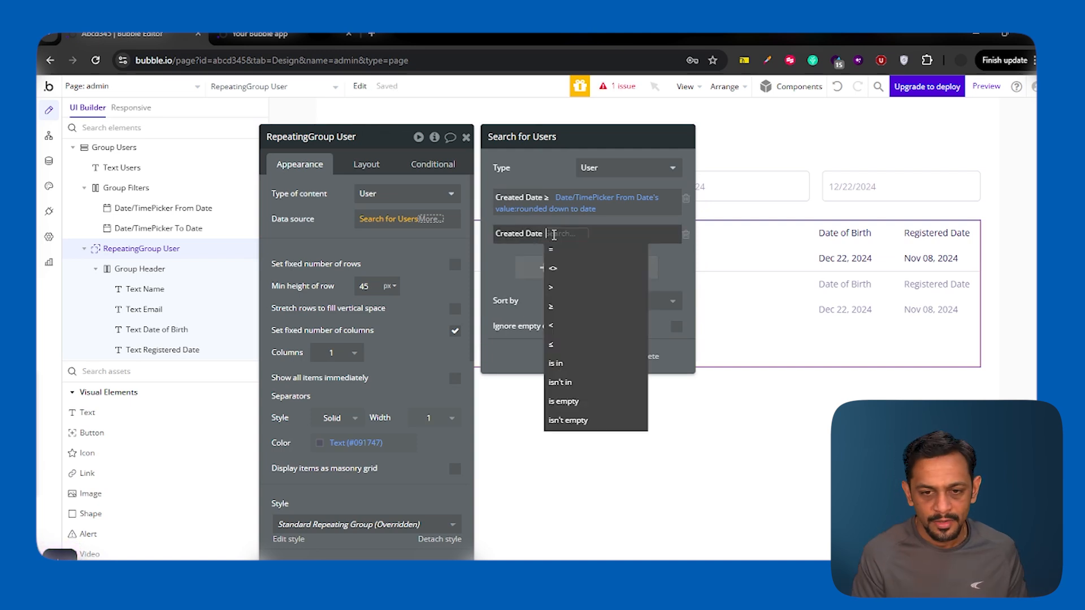
{"action": "left_click", "coordinate": [554, 333]}
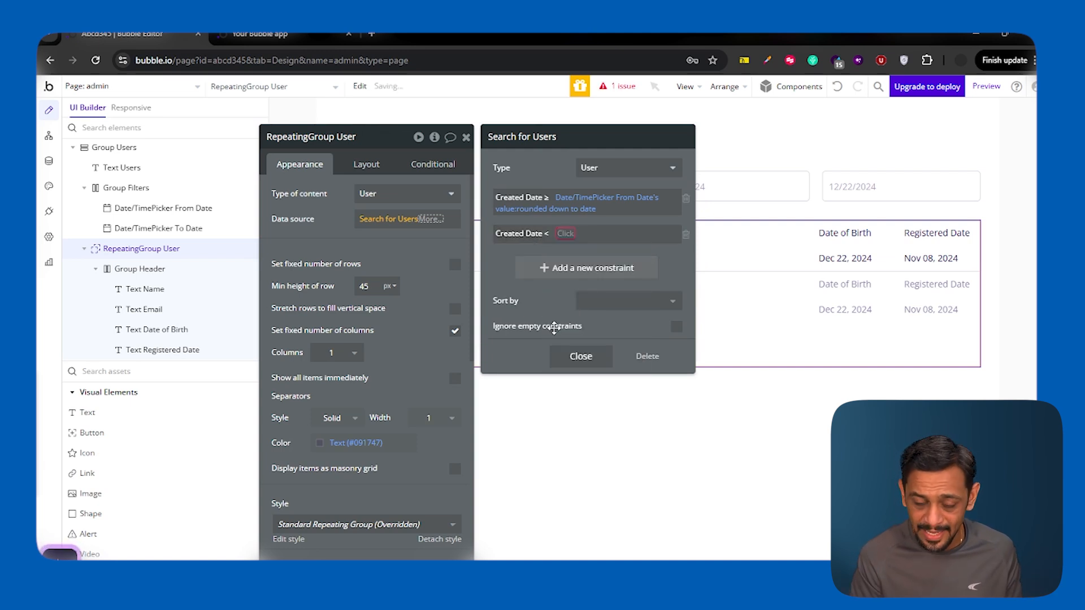
{"action": "left_click", "coordinate": [566, 234]}
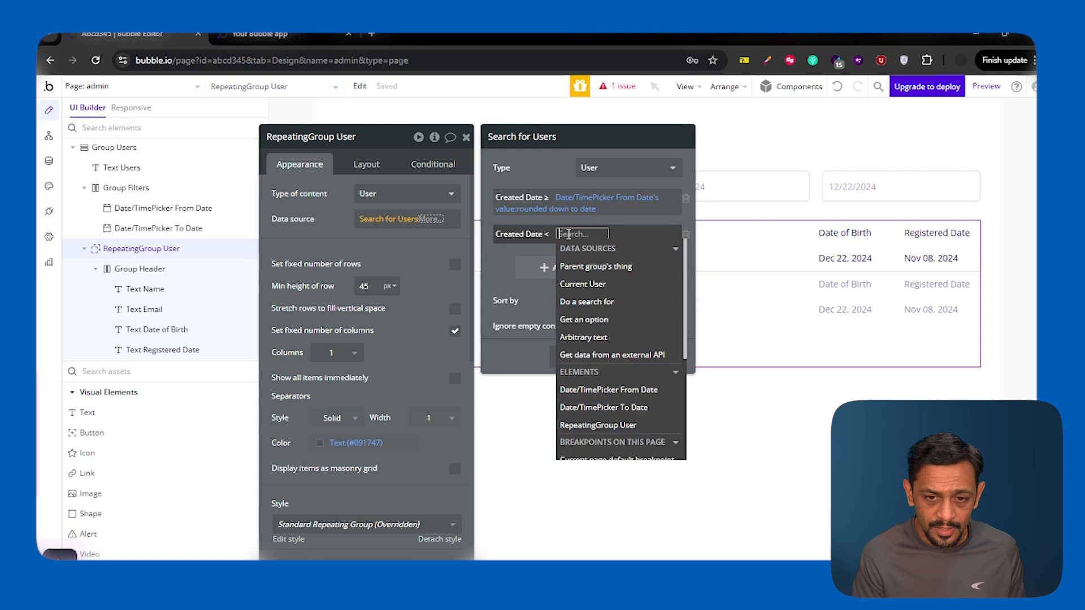
{"action": "type", "text": "date"}
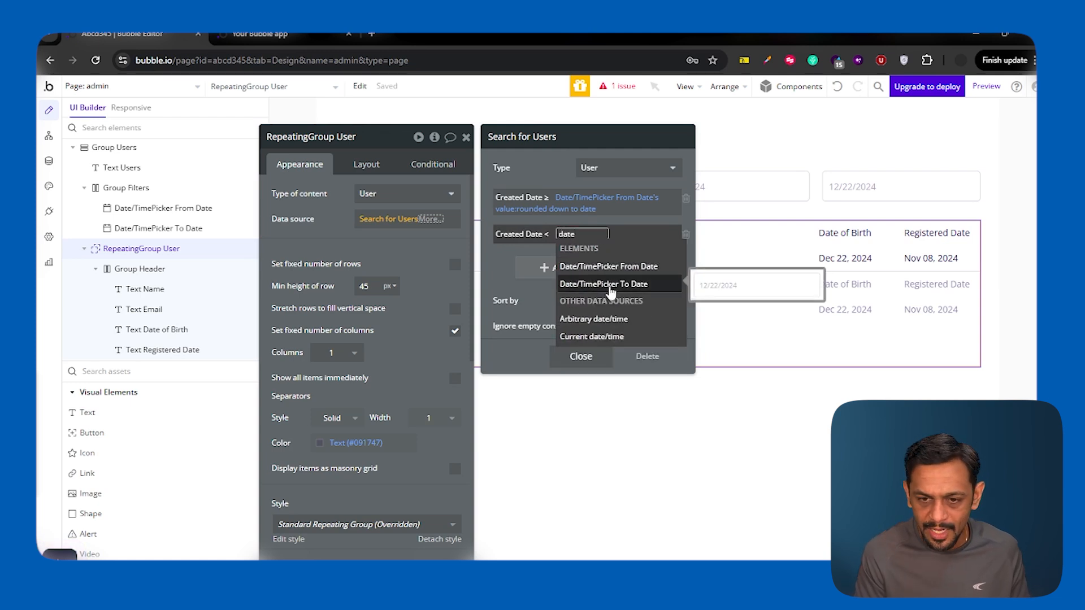
{"action": "left_click", "coordinate": [615, 292]}
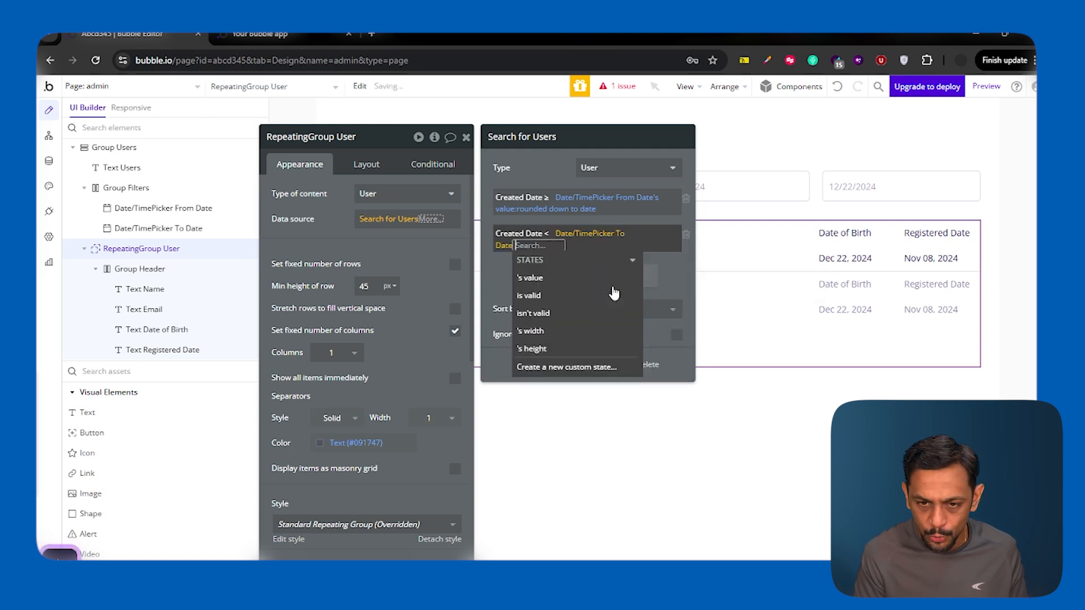
{"action": "left_click", "coordinate": [545, 286]}
{"action": "type", "text": "ro"}
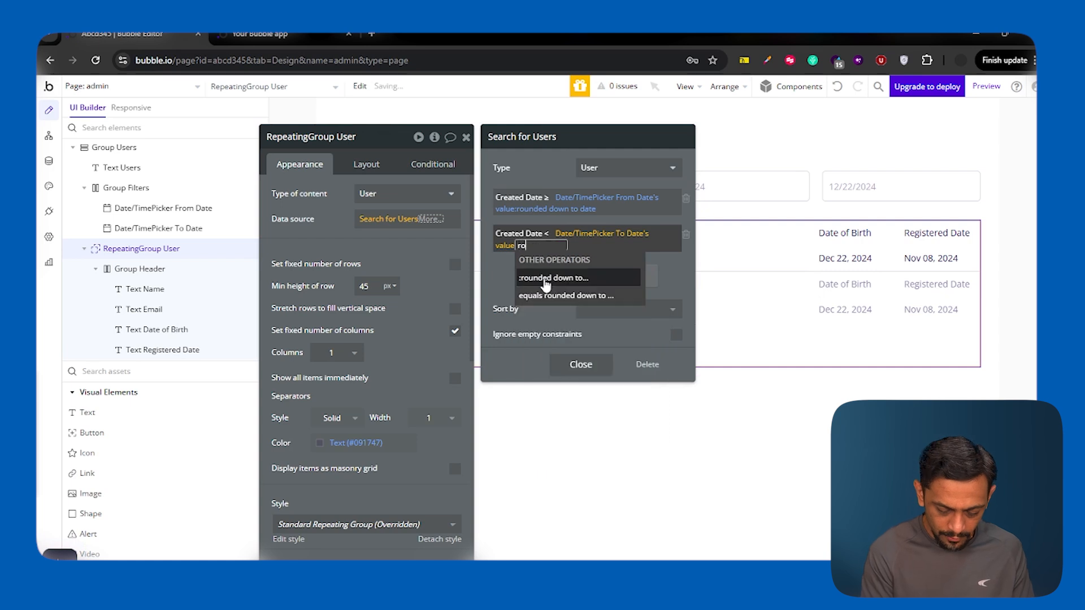
{"action": "key", "text": "BackSpace"}
{"action": "key", "text": "BackSpace"}
{"action": "scroll", "coordinate": [554, 320], "scroll_direction": "down", "scroll_amount": 1}
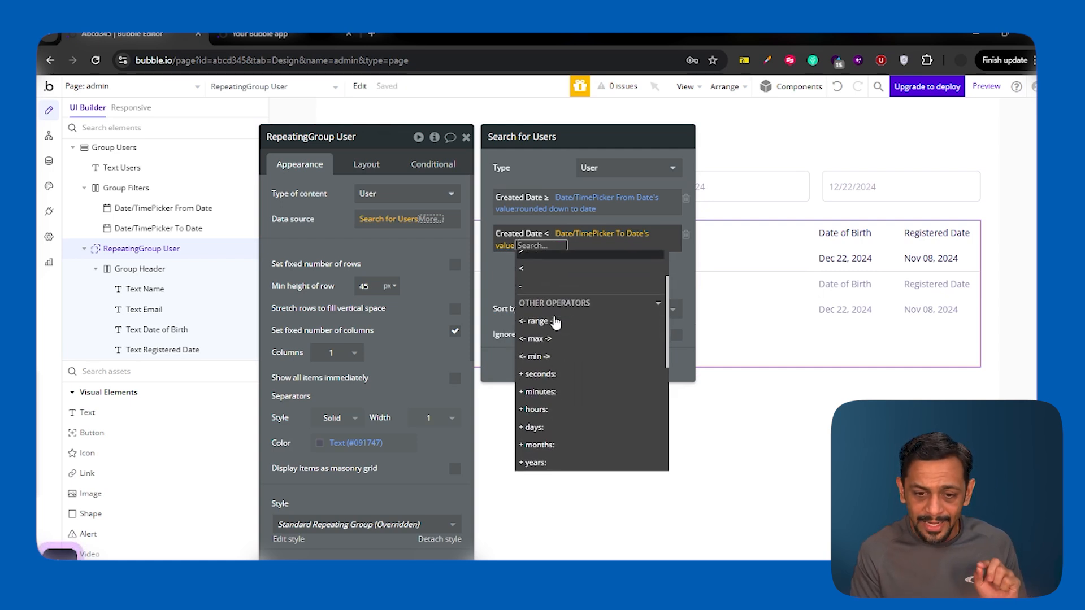
Step: Add 1 day to the To Date value and round it down to date
{"action": "left_click", "coordinate": [546, 430]}
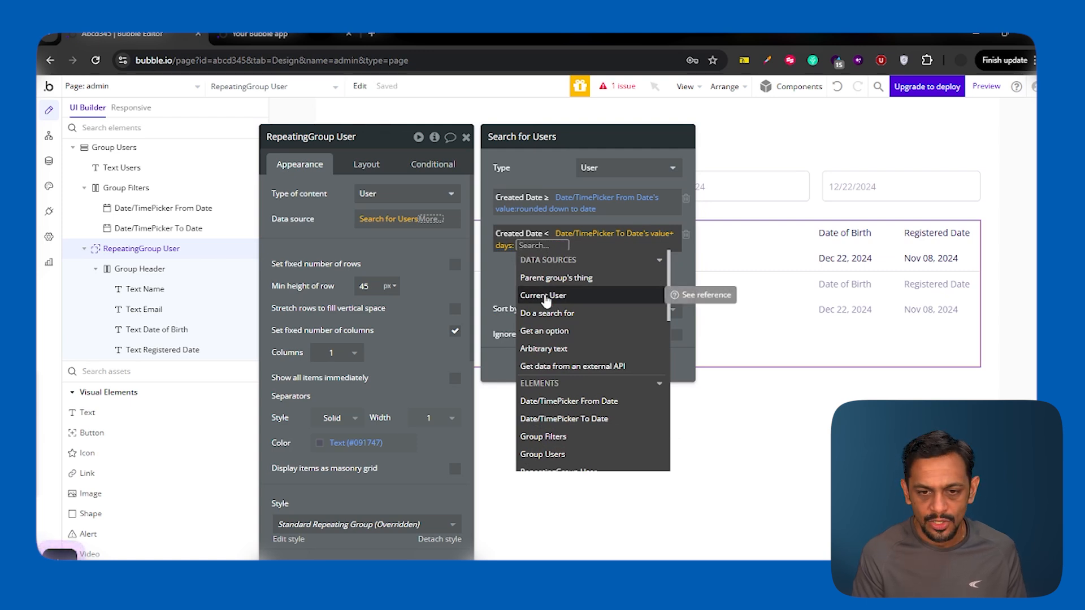
{"action": "type", "text": "1ro"}
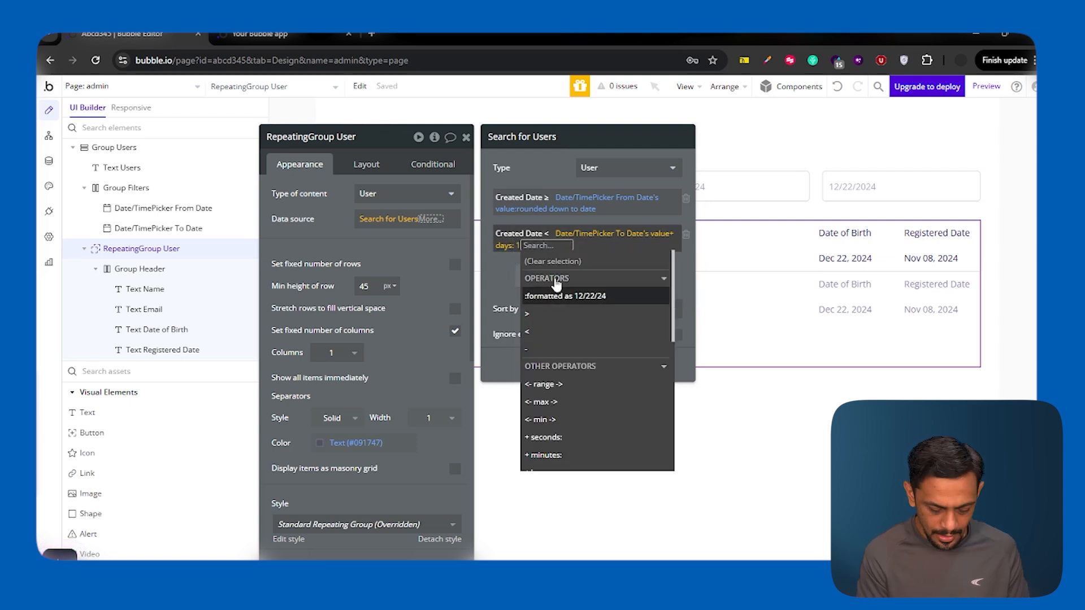
{"action": "type", "text": "unded"}
{"action": "left_click", "coordinate": [557, 278]}
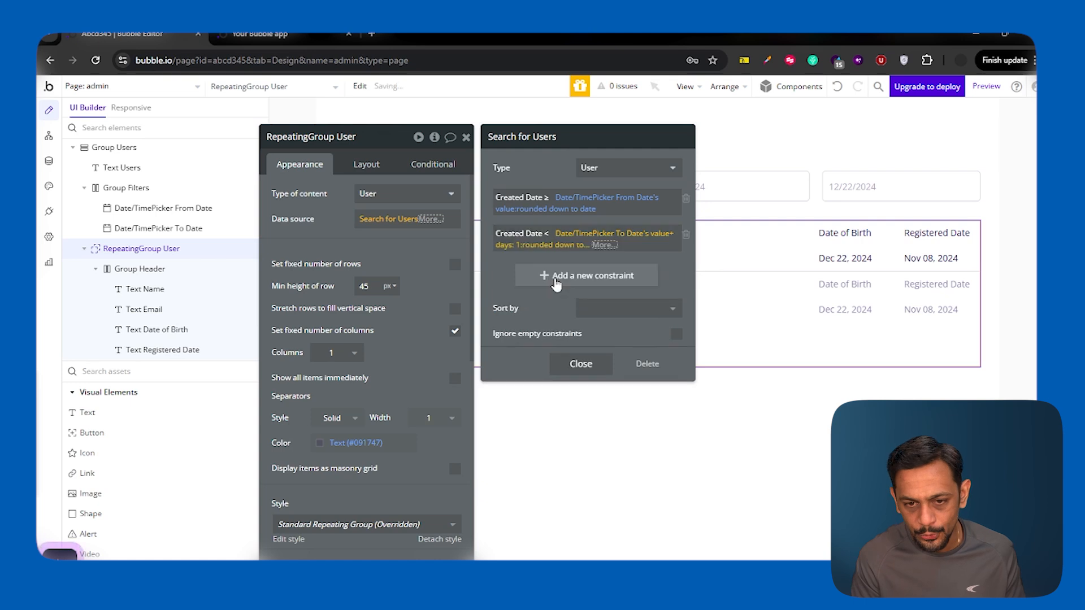
{"action": "left_click", "coordinate": [593, 168]}
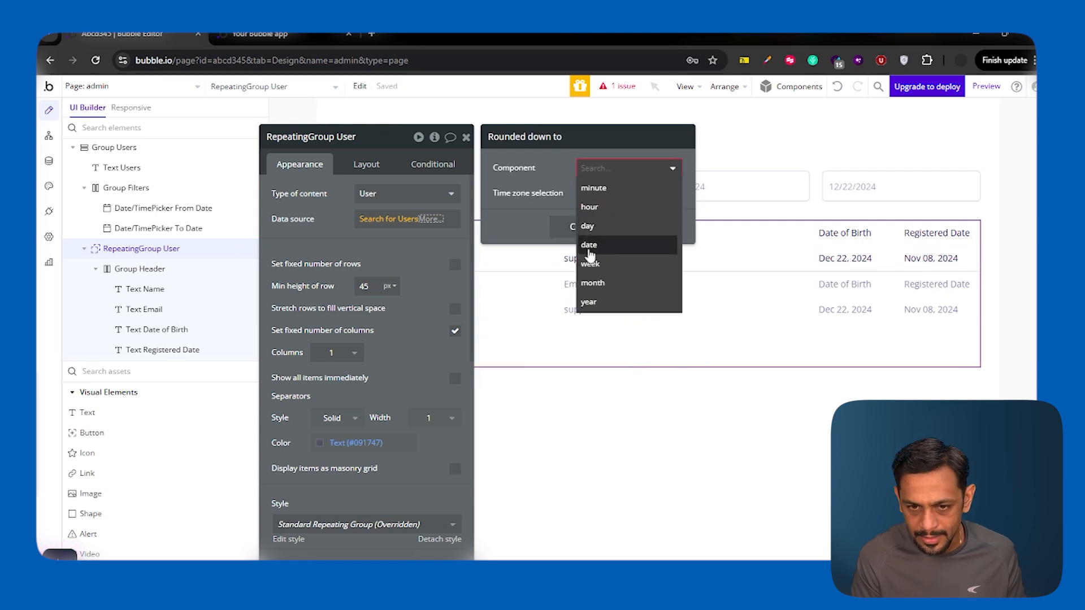
{"action": "left_click", "coordinate": [598, 251]}
{"action": "left_click", "coordinate": [580, 226]}
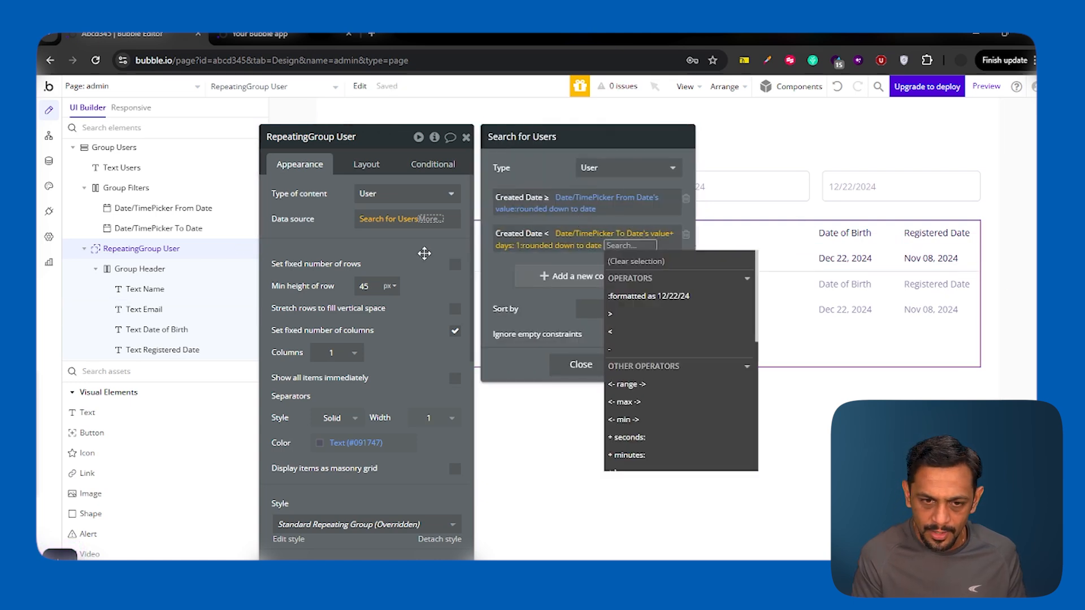
{"action": "left_click", "coordinate": [495, 274]}
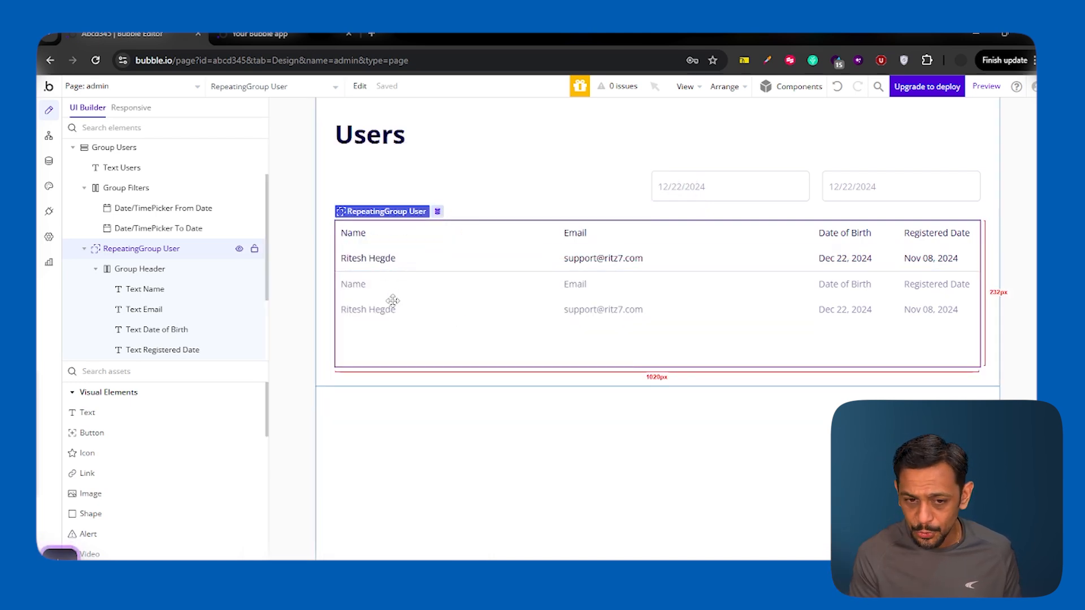
Step: Open App data, cancel the new User entry form, and return to All Users
{"action": "left_click", "coordinate": [50, 162]}
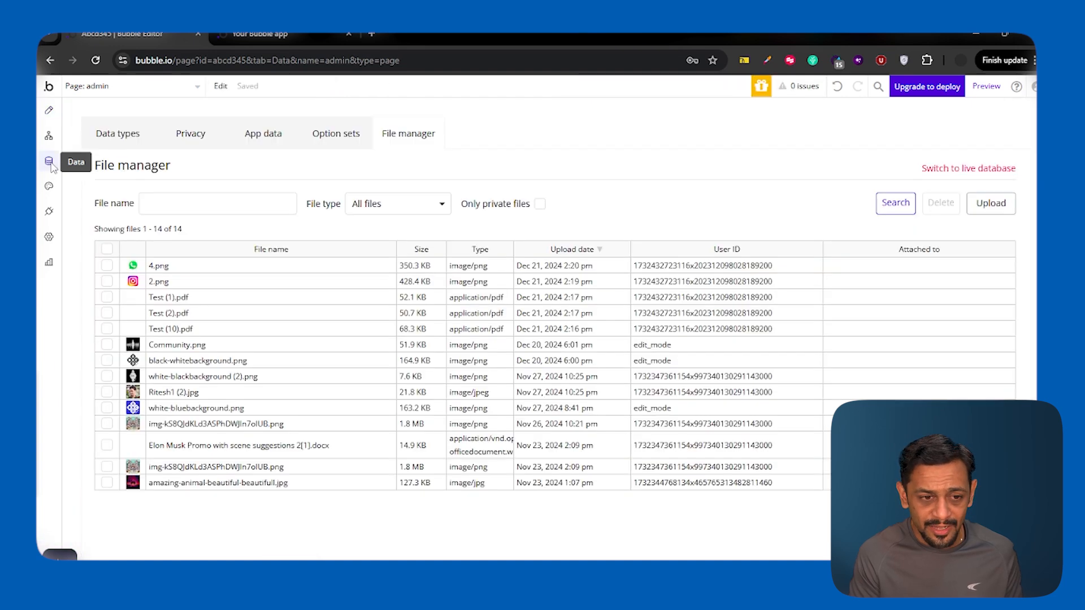
{"action": "left_click", "coordinate": [256, 136]}
{"action": "left_click", "coordinate": [731, 209]}
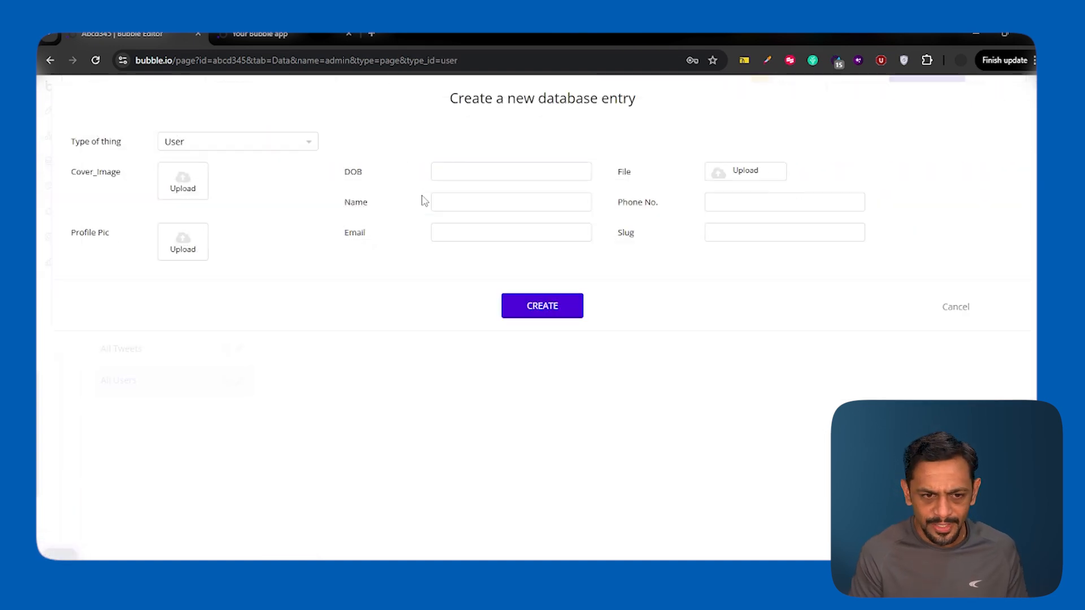
{"action": "left_click", "coordinate": [465, 174]}
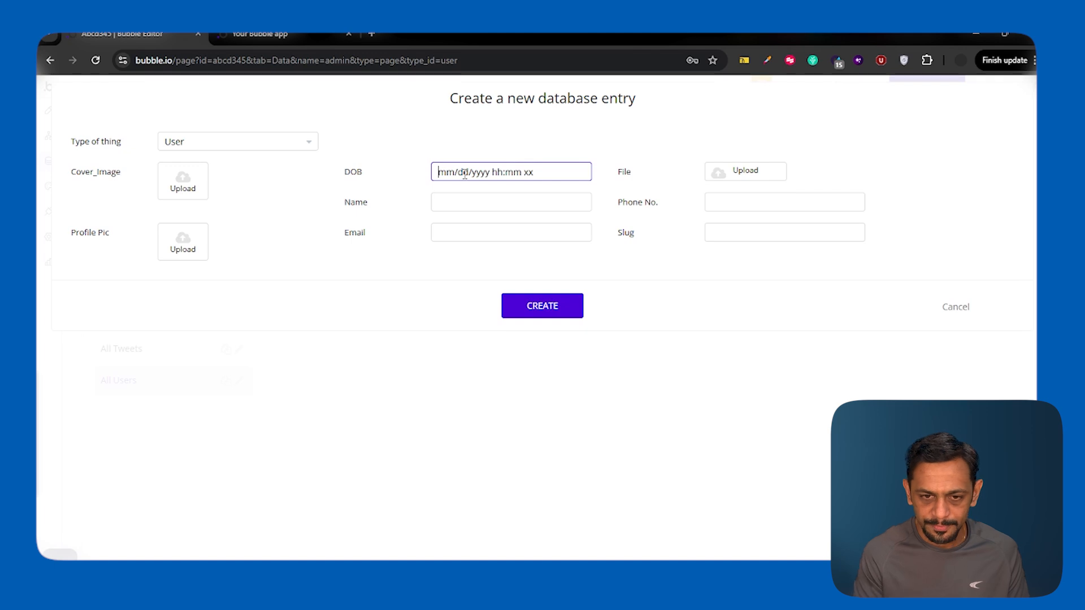
{"action": "left_click", "coordinate": [954, 312]}
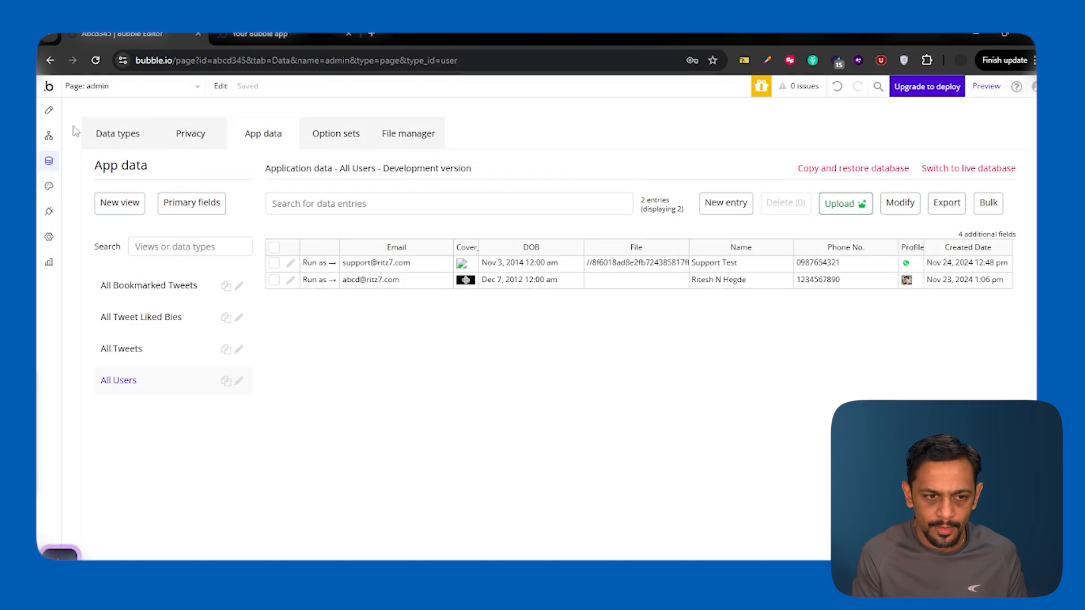
{"action": "left_click", "coordinate": [49, 110]}
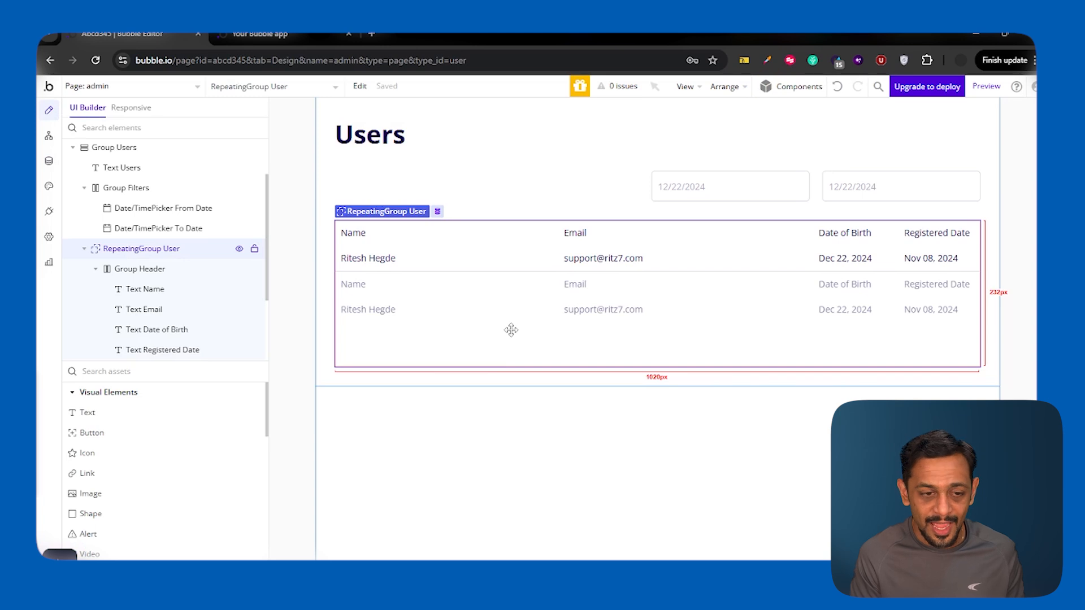
{"action": "left_click", "coordinate": [50, 162]}
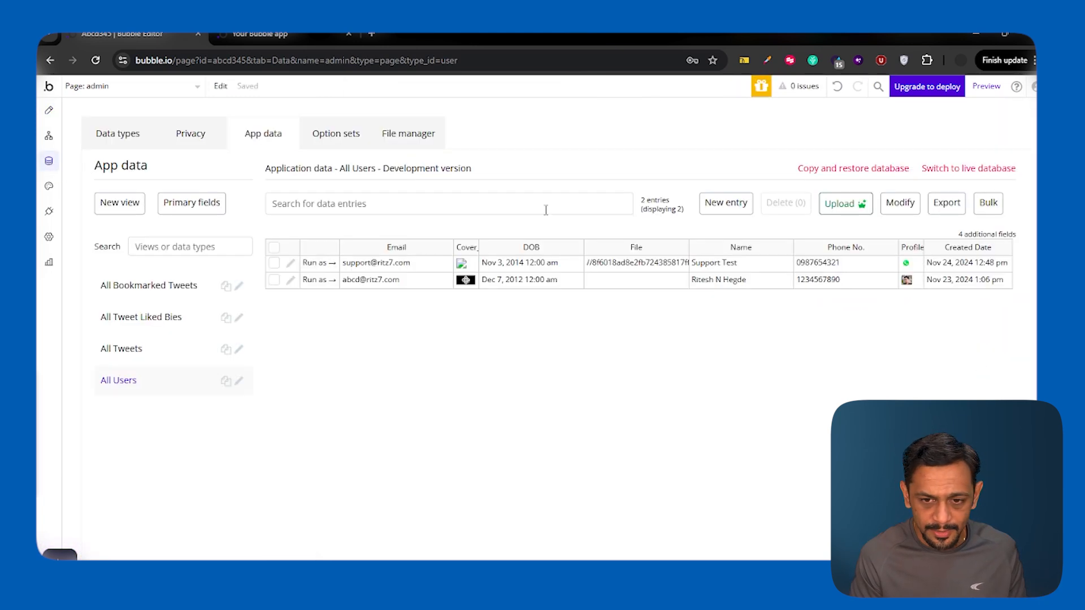
{"action": "left_click", "coordinate": [711, 204]}
Step: Create a new User entry with a date of birth, name, email and phone number
{"action": "left_click", "coordinate": [482, 172]}
{"action": "type", "text": "12/08/2016 "}
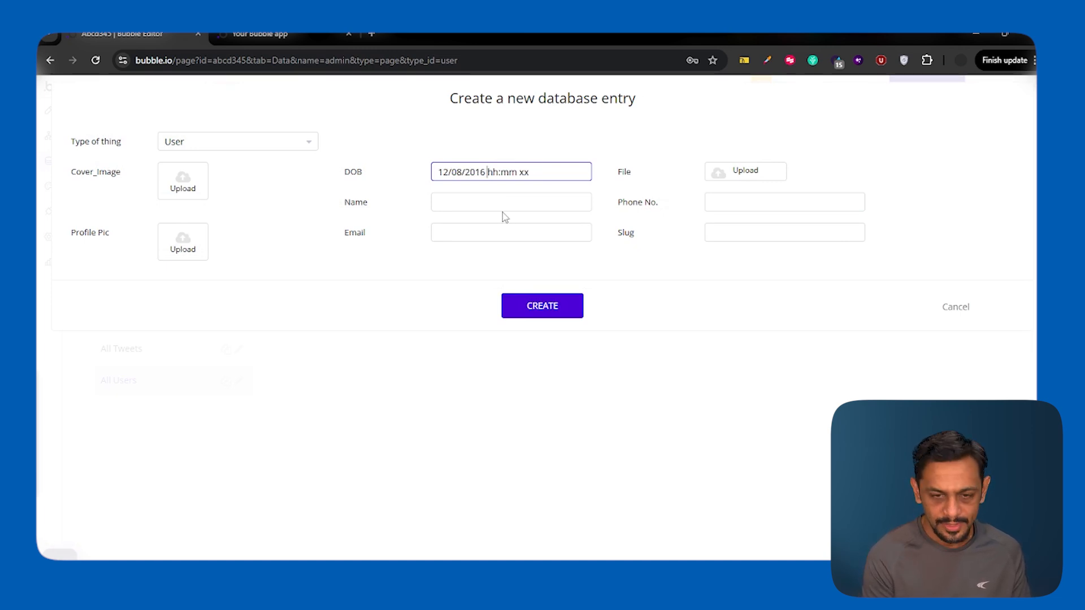
{"action": "type", "text": "12:00 am"}
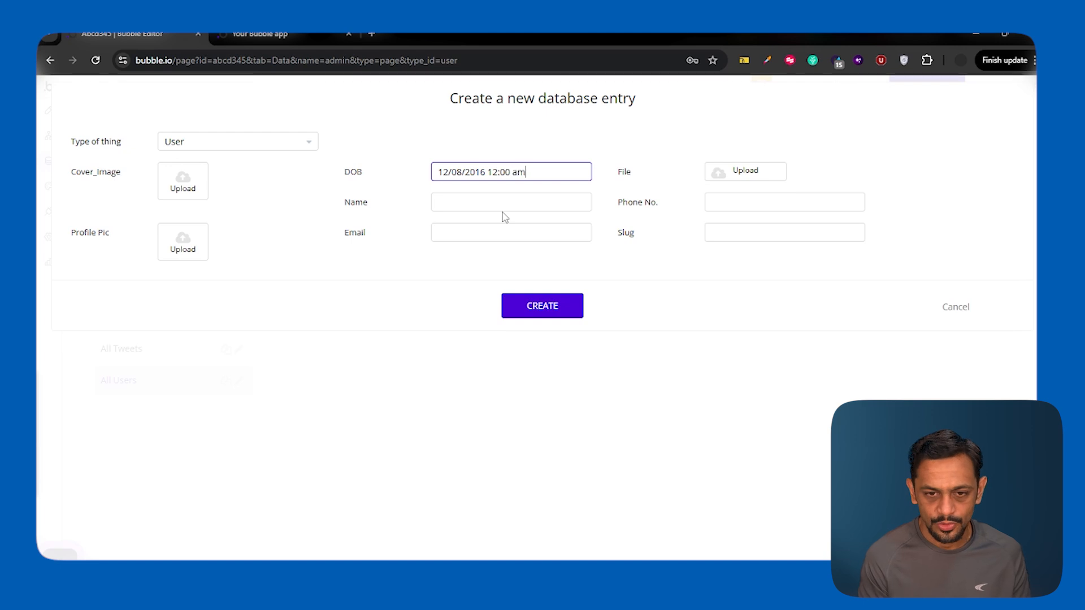
{"action": "left_click", "coordinate": [486, 203]}
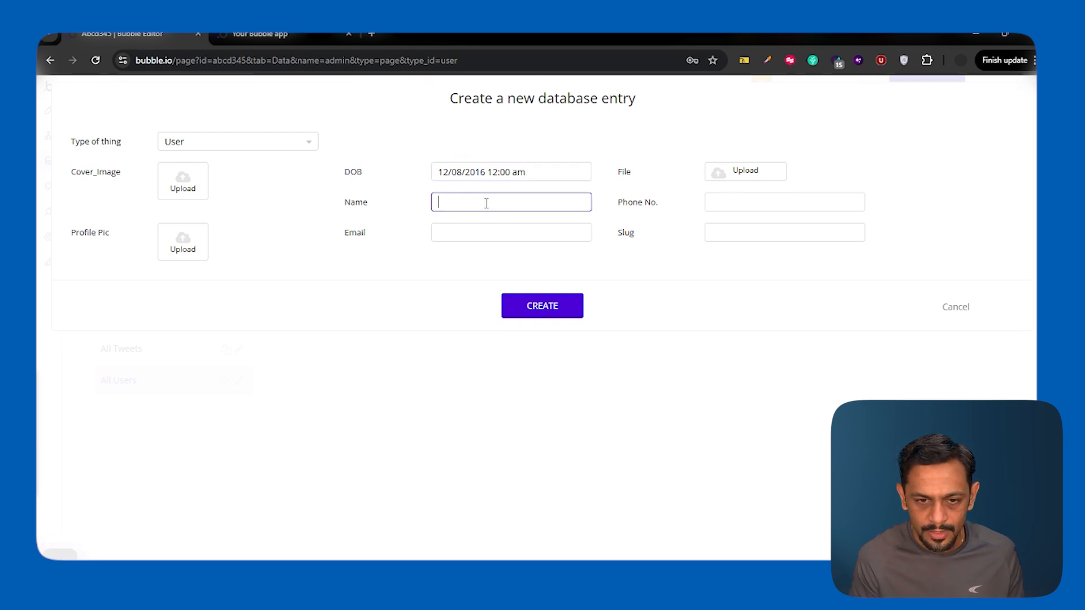
{"action": "left_click", "coordinate": [484, 234]}
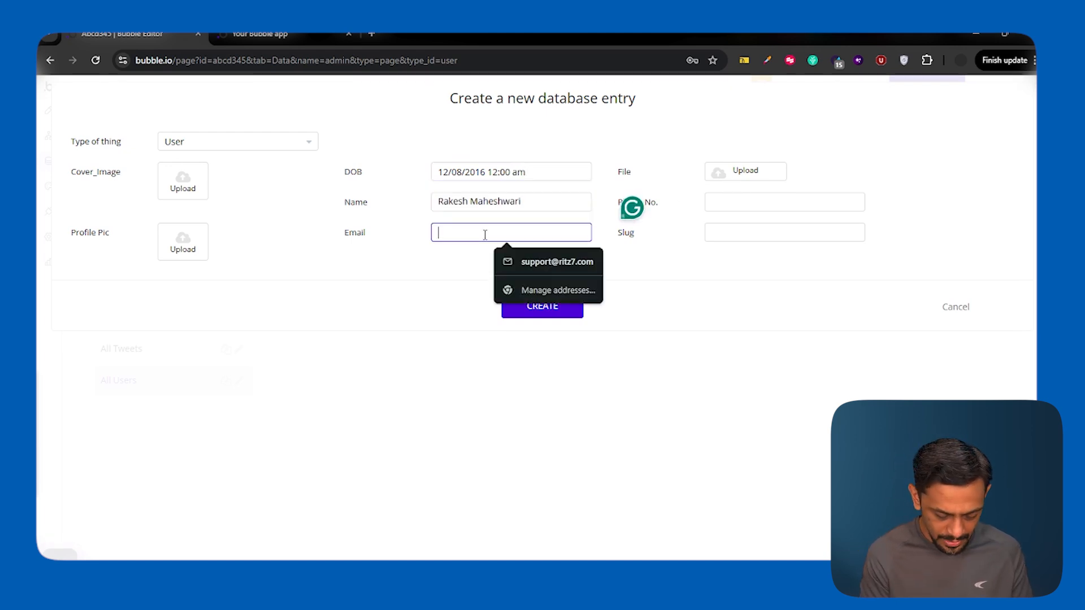
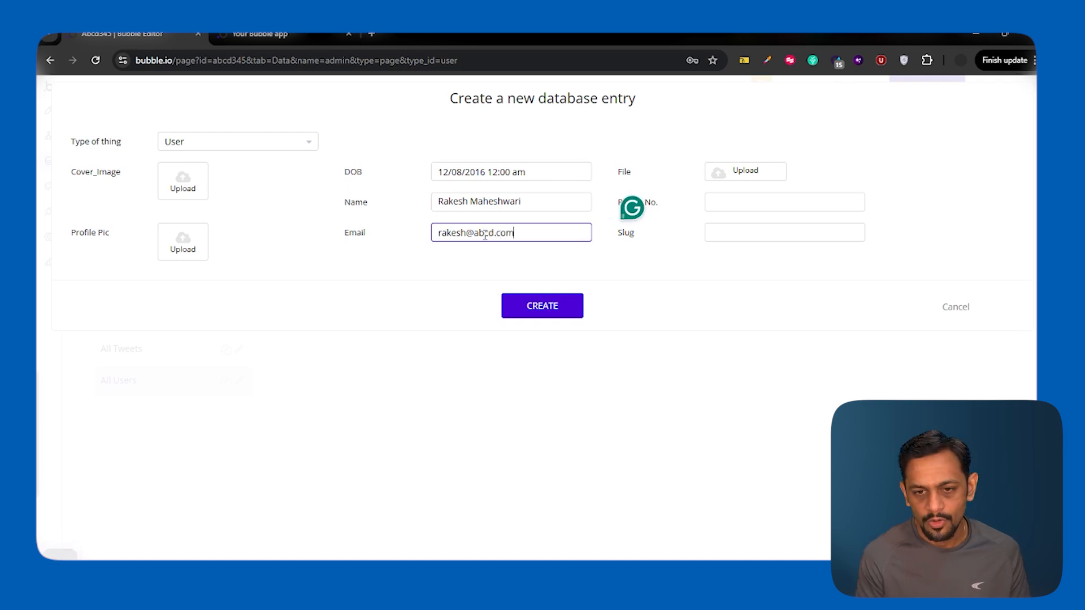
{"action": "left_click", "coordinate": [746, 202]}
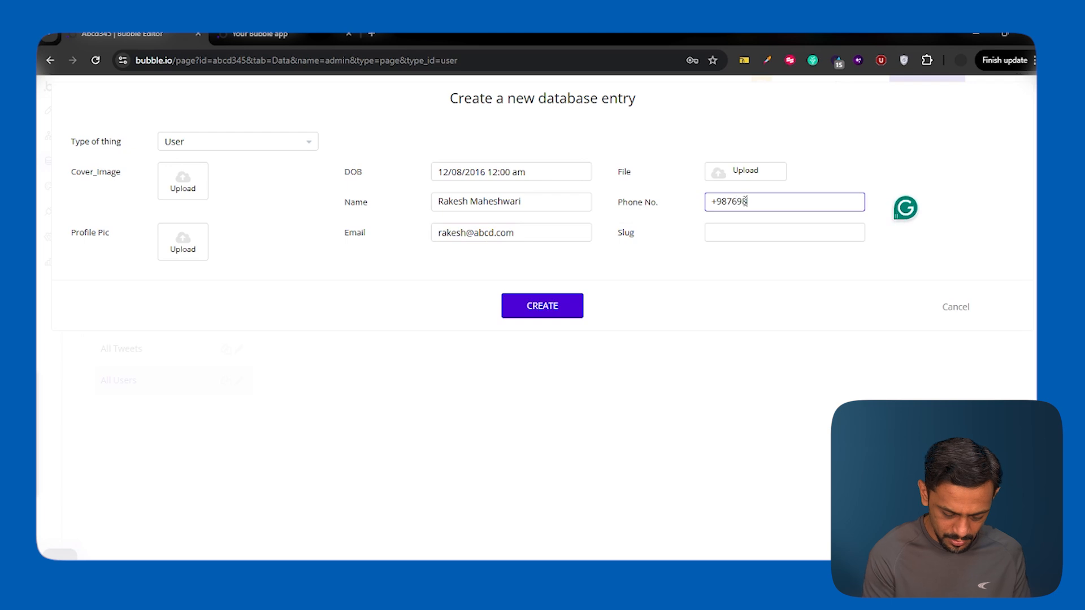
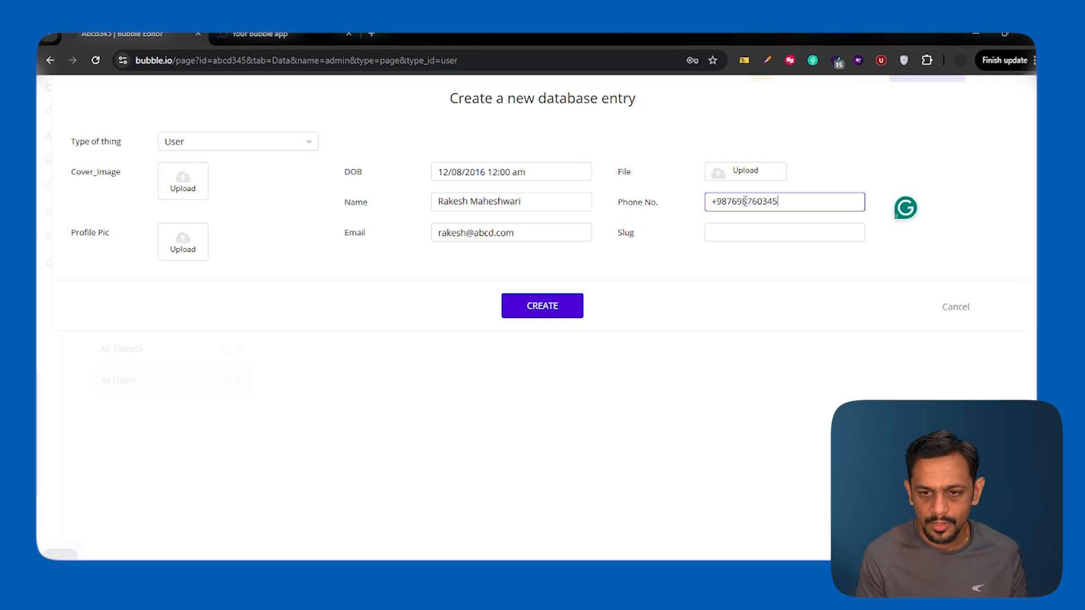
{"action": "left_click", "coordinate": [540, 307]}
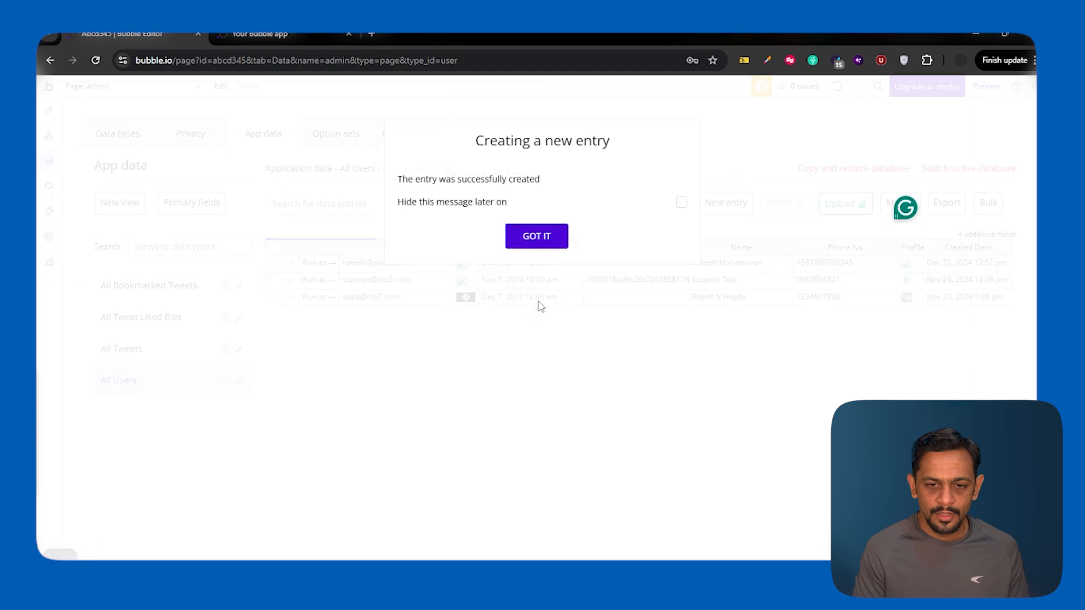
{"action": "left_click", "coordinate": [534, 237]}
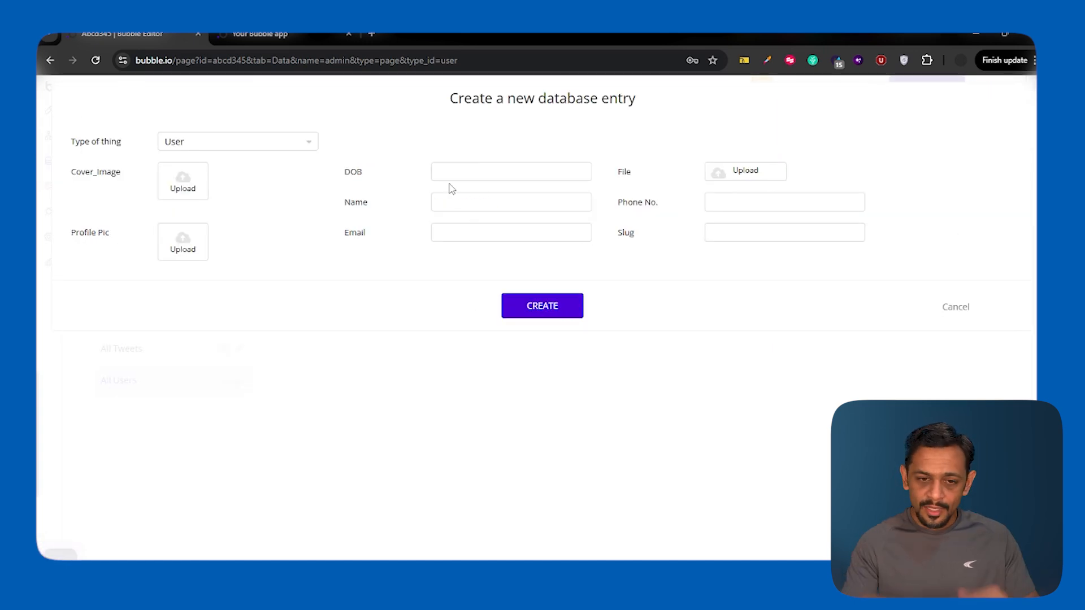
Step: Create the remaining new User entries with their names, emails and phone numbers
{"action": "type", "text": "eghana L"}
{"action": "key", "text": "Tab"}
{"action": "key", "text": "Return"}
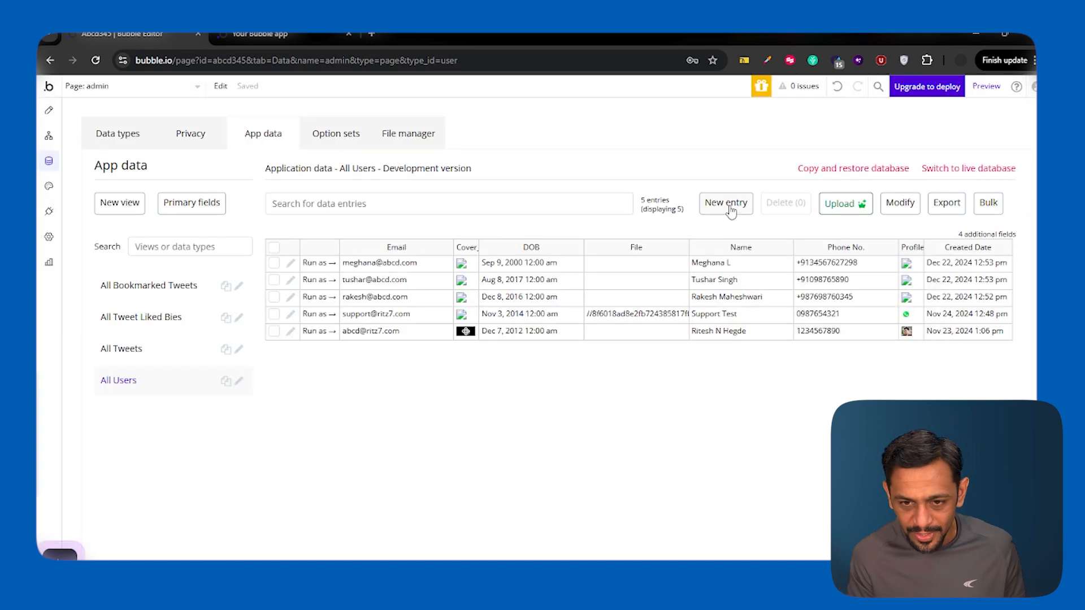
{"action": "left_click", "coordinate": [730, 205]}
{"action": "key", "text": "Tab"}
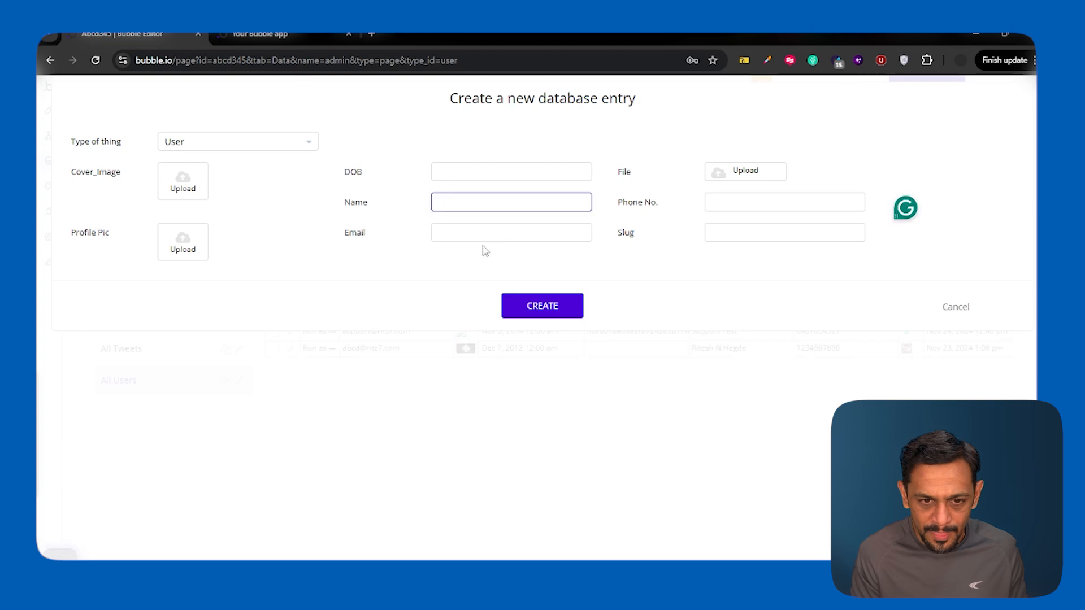
{"action": "key", "text": "Tab"}
{"action": "key", "text": "Tab"}
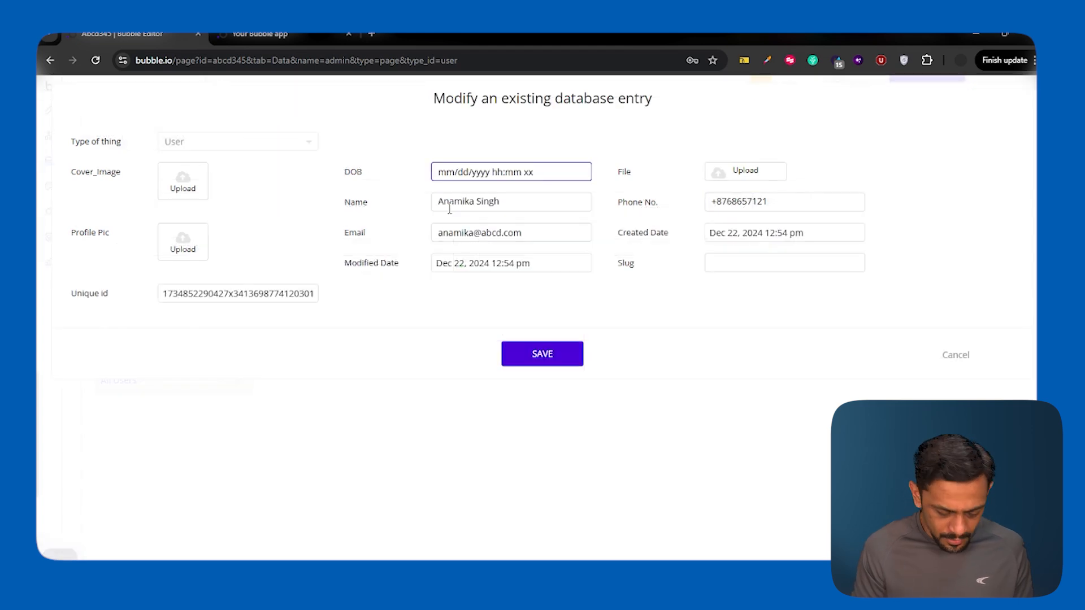
Step: Correct one user's date of birth and view the running Users page
{"action": "type", "text": "02/02/2000 12:00 xx"}
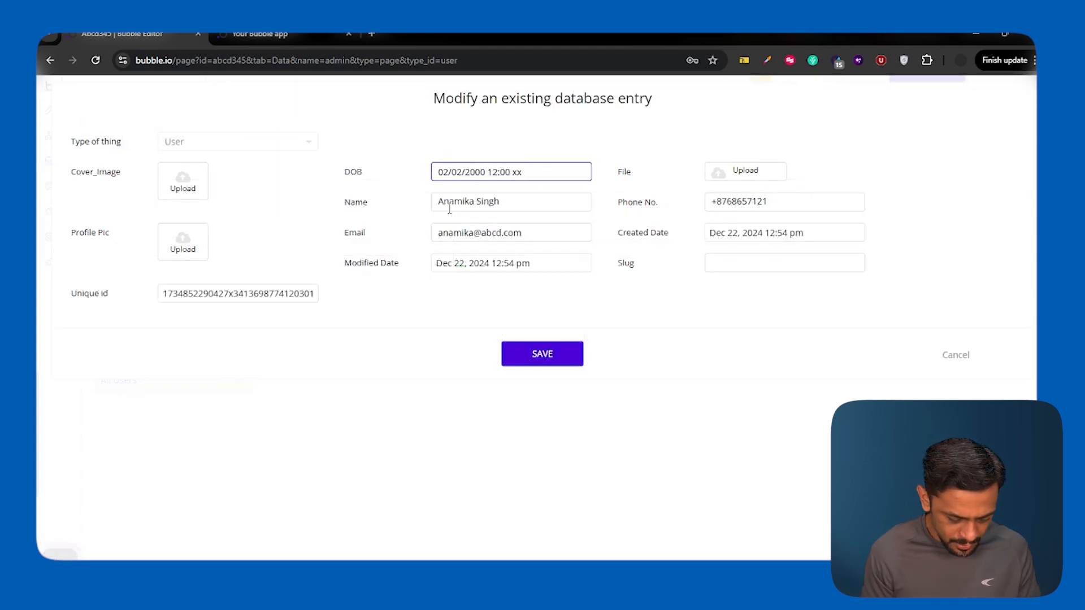
{"action": "left_click", "coordinate": [542, 353]}
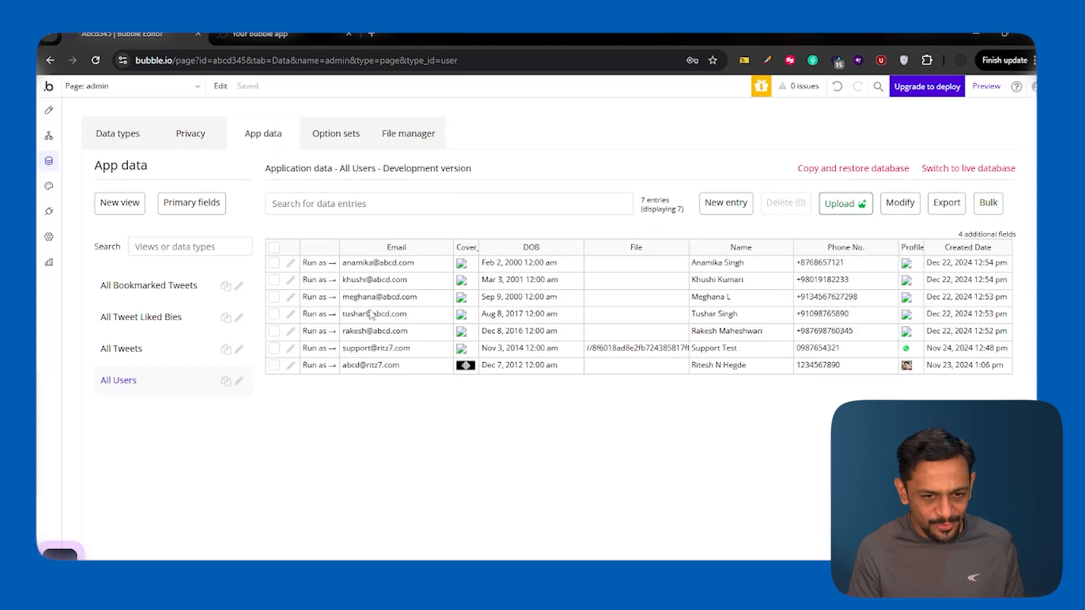
{"action": "left_click", "coordinate": [239, 35]}
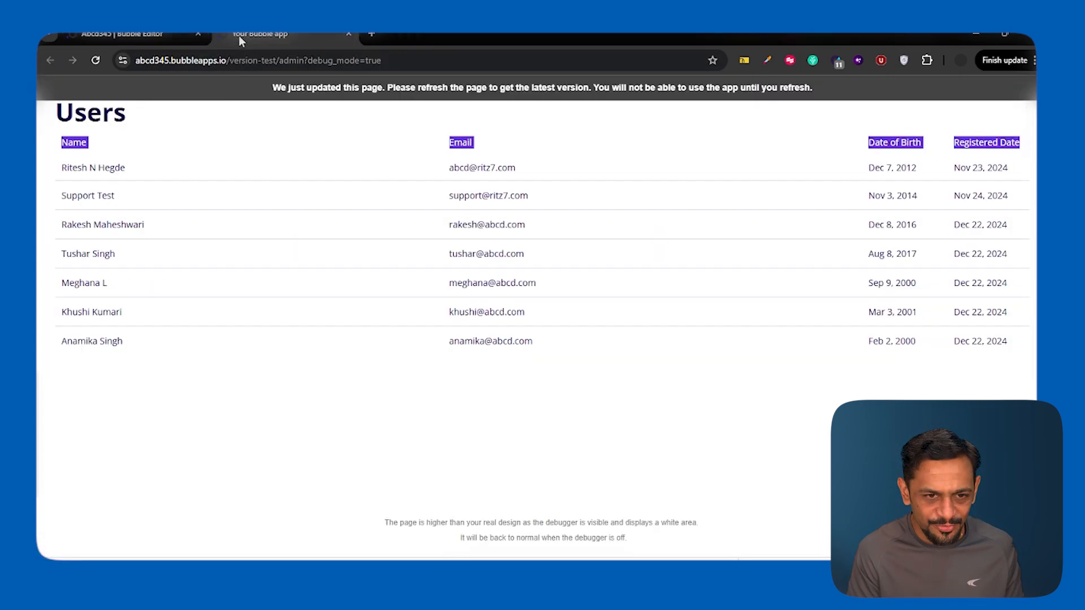
Step: Reload the running Users page to load the latest version of the app
{"action": "left_click", "coordinate": [237, 90]}
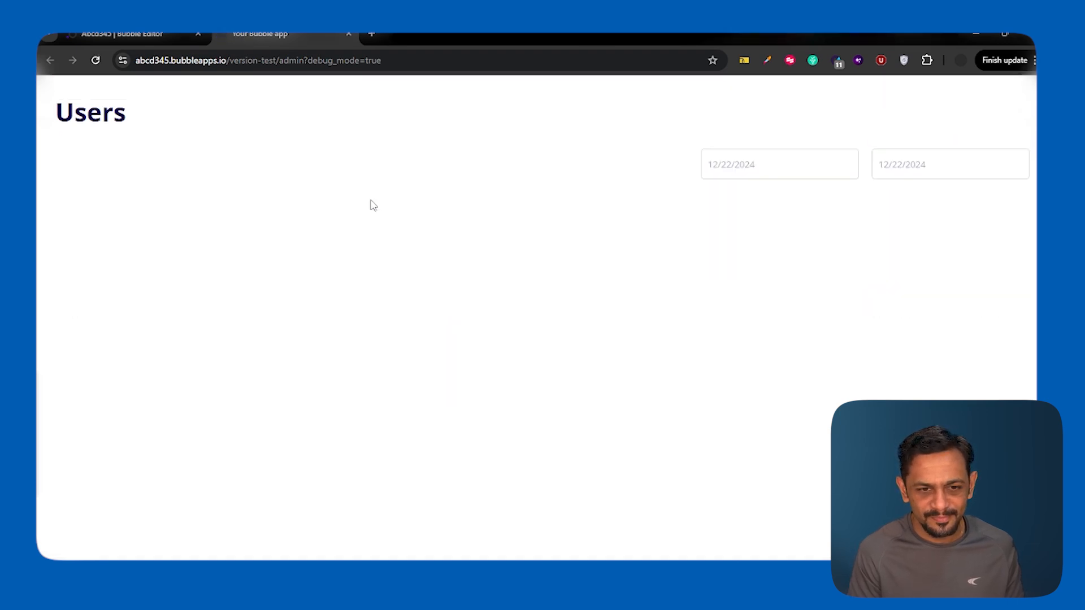
{"action": "left_click", "coordinate": [122, 35]}
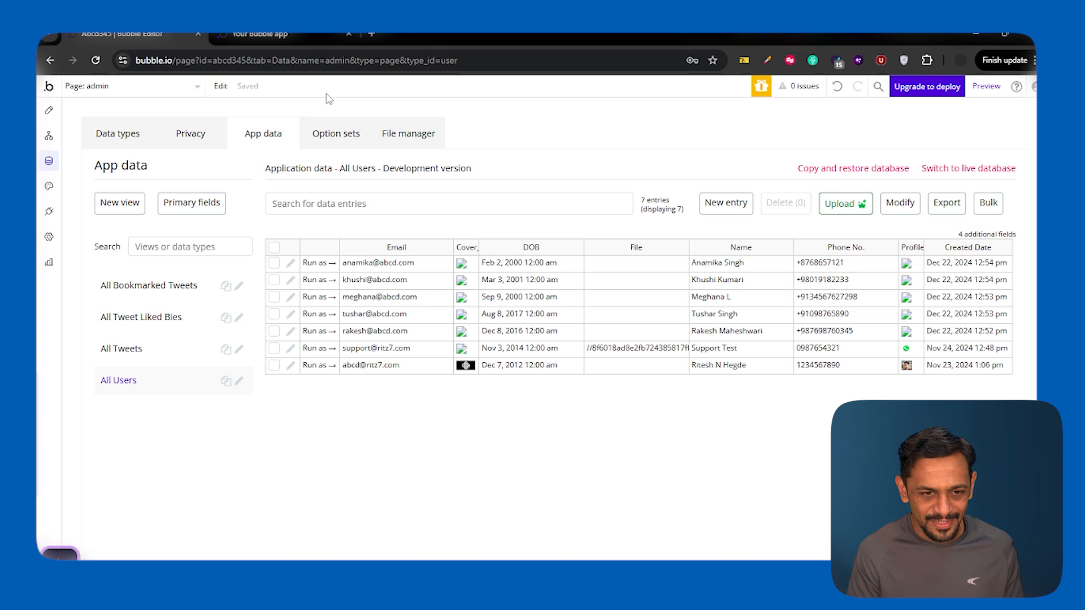
{"action": "left_click", "coordinate": [274, 36]}
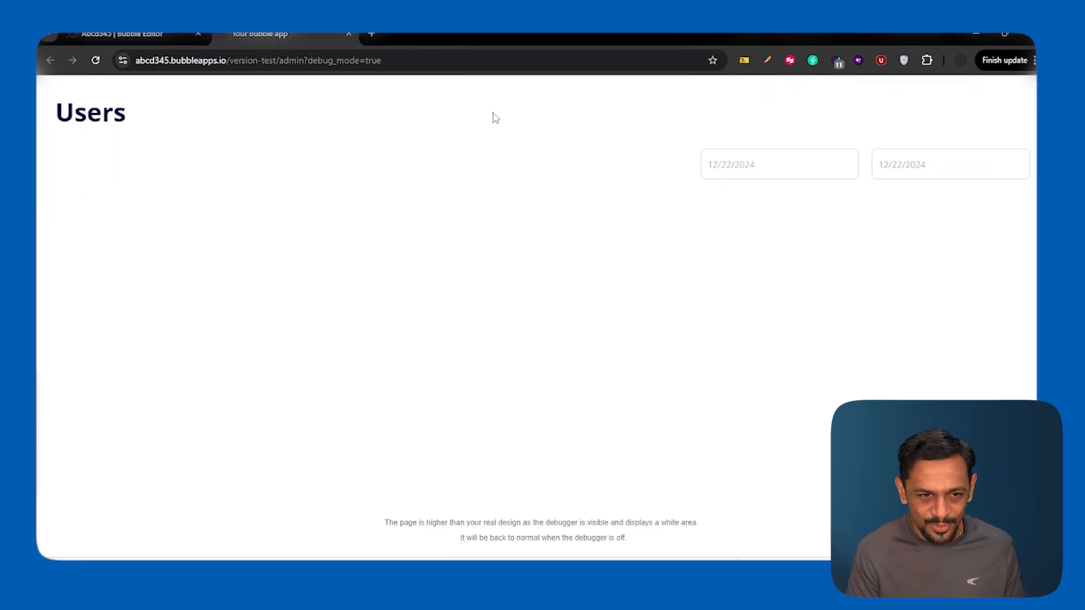
{"action": "left_click", "coordinate": [134, 39]}
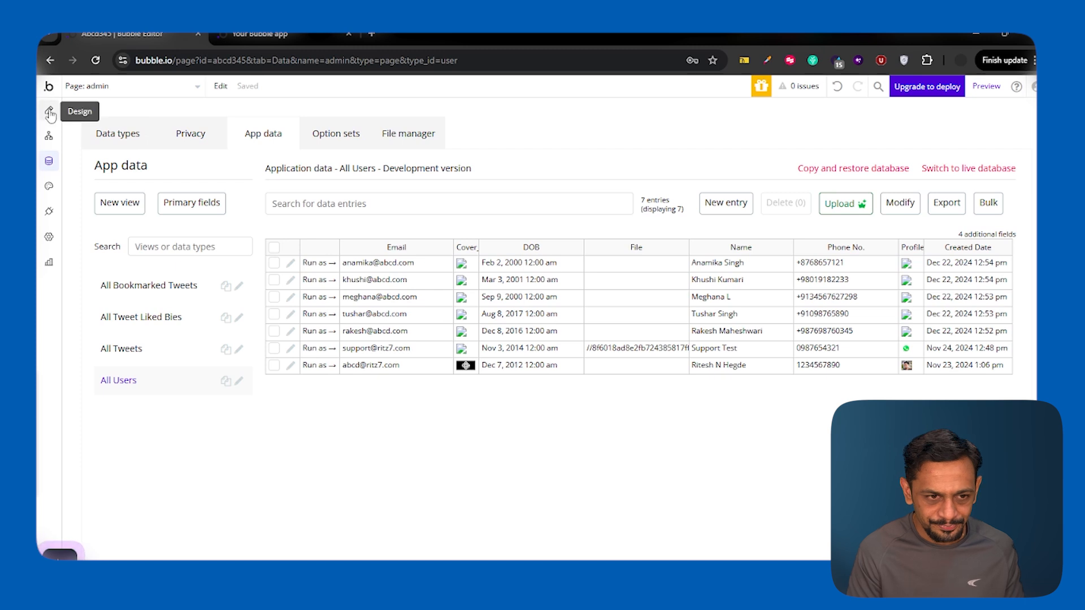
{"action": "left_click", "coordinate": [265, 35]}
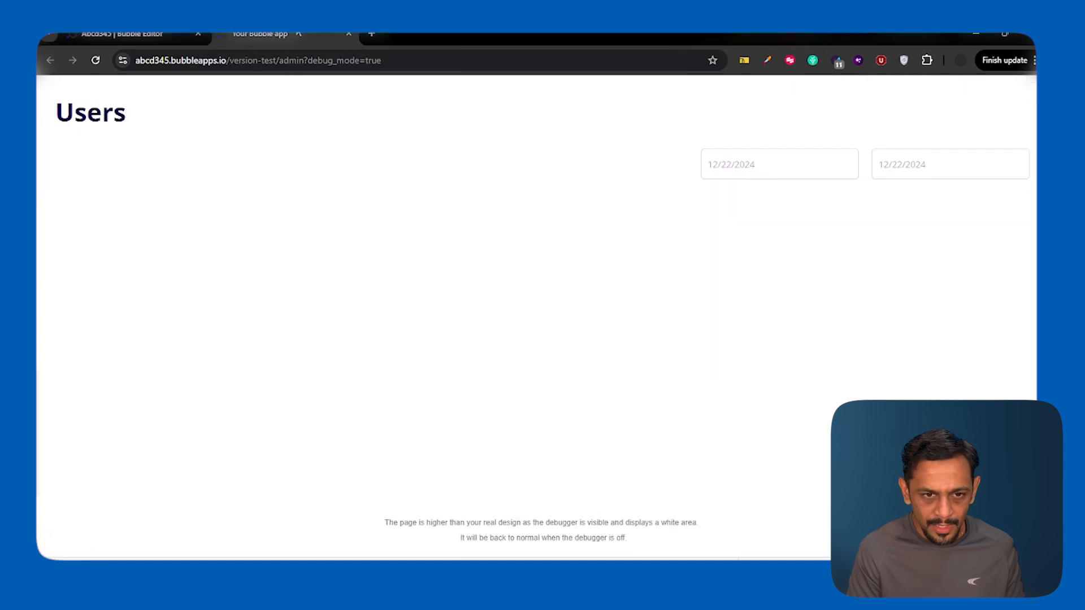
Step: Filter the Users page from 12/22/2024 to 12/22/2024, reload, and return to the editor's Design view
{"action": "left_click", "coordinate": [731, 171]}
{"action": "left_click", "coordinate": [723, 288]}
{"action": "left_click", "coordinate": [886, 174]}
{"action": "left_click", "coordinate": [884, 288]}
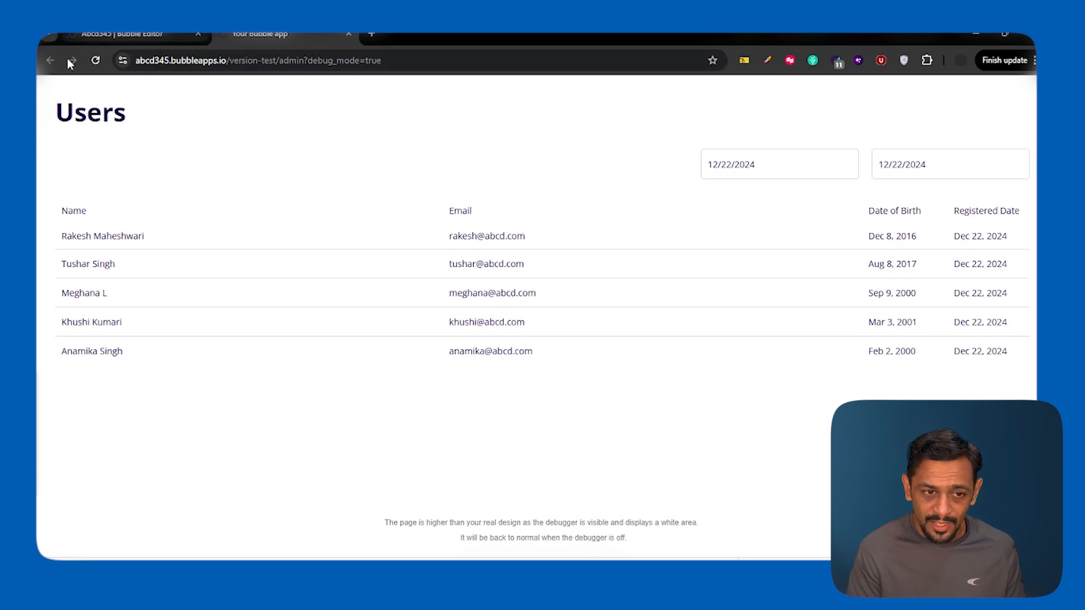
{"action": "left_click", "coordinate": [96, 60]}
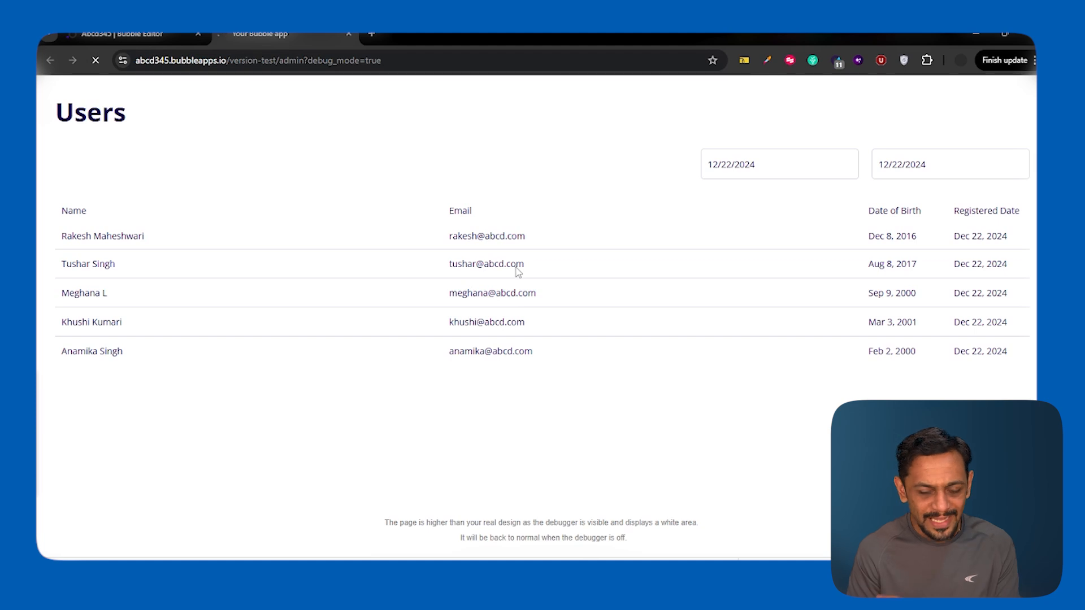
{"action": "left_click", "coordinate": [168, 36]}
{"action": "left_click", "coordinate": [48, 110]}
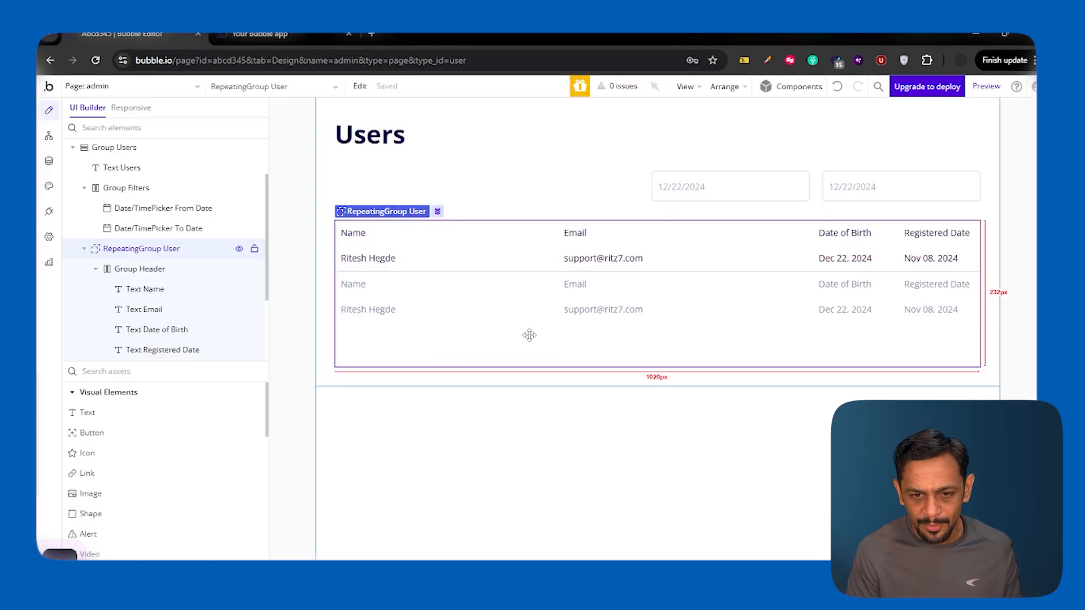
Step: Make the repeating group's user search ignore empty date constraints
{"action": "double_click", "coordinate": [527, 327]}
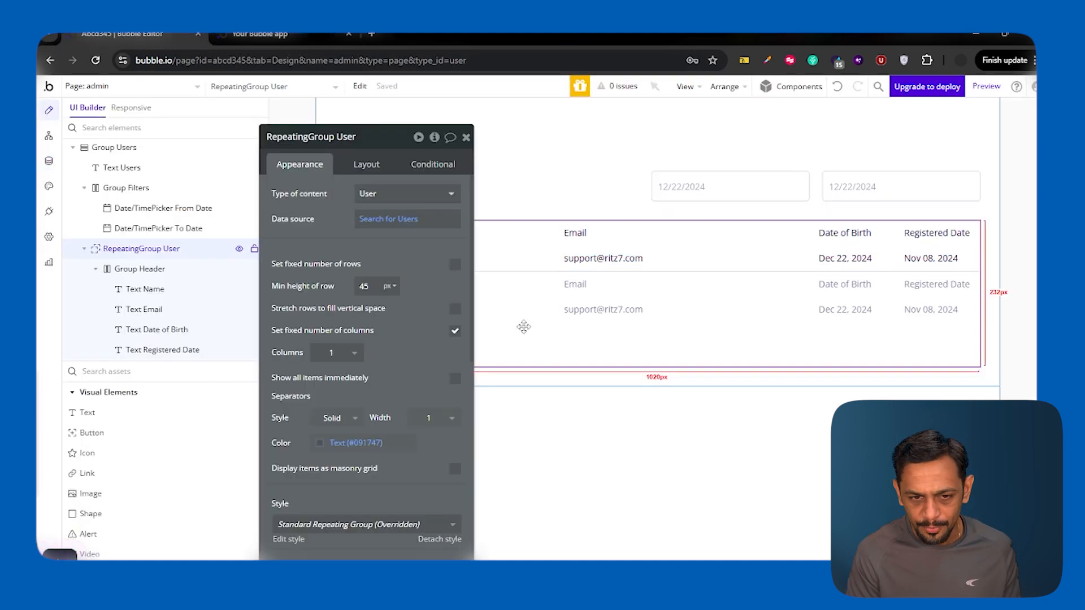
{"action": "left_click", "coordinate": [396, 221]}
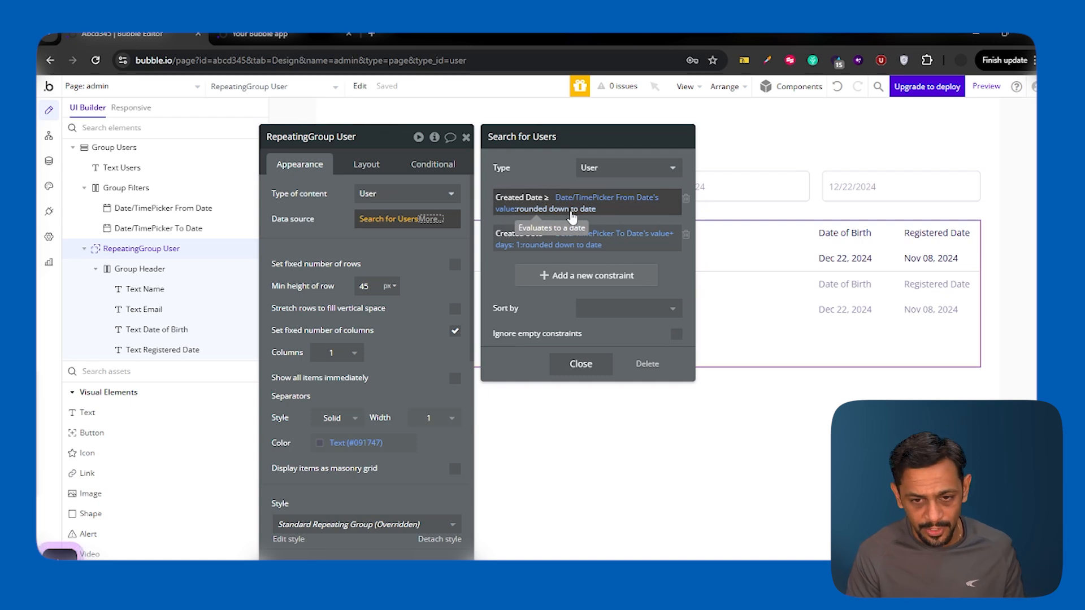
{"action": "left_click", "coordinate": [677, 335]}
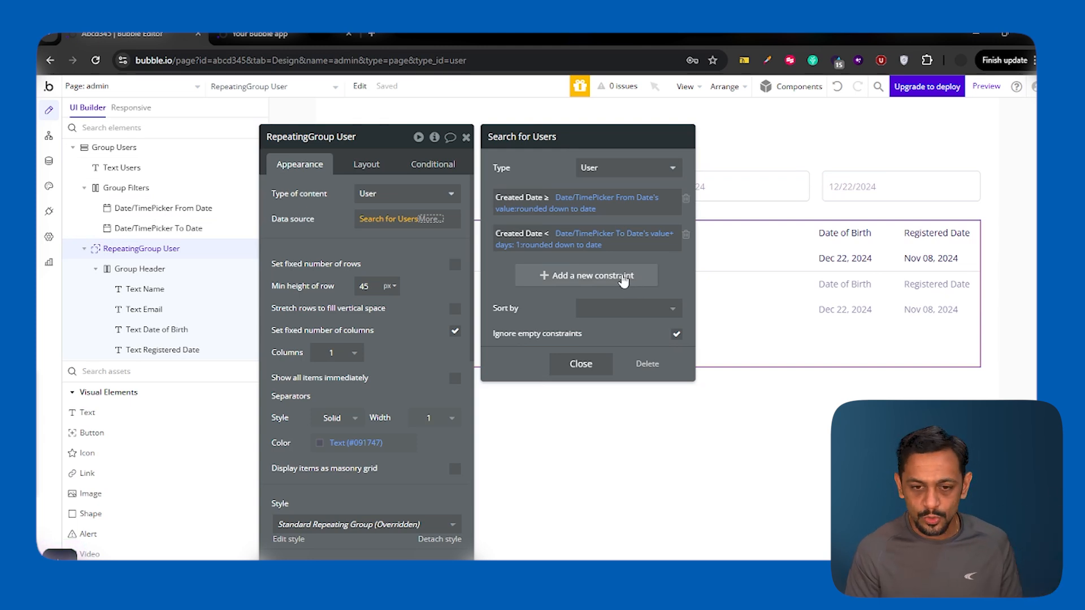
{"action": "left_click", "coordinate": [383, 234]}
Step: Reload the Users page and test the filter from 11/20/2024 to 11/23/2024, then 11/24/2024
{"action": "left_click", "coordinate": [288, 37]}
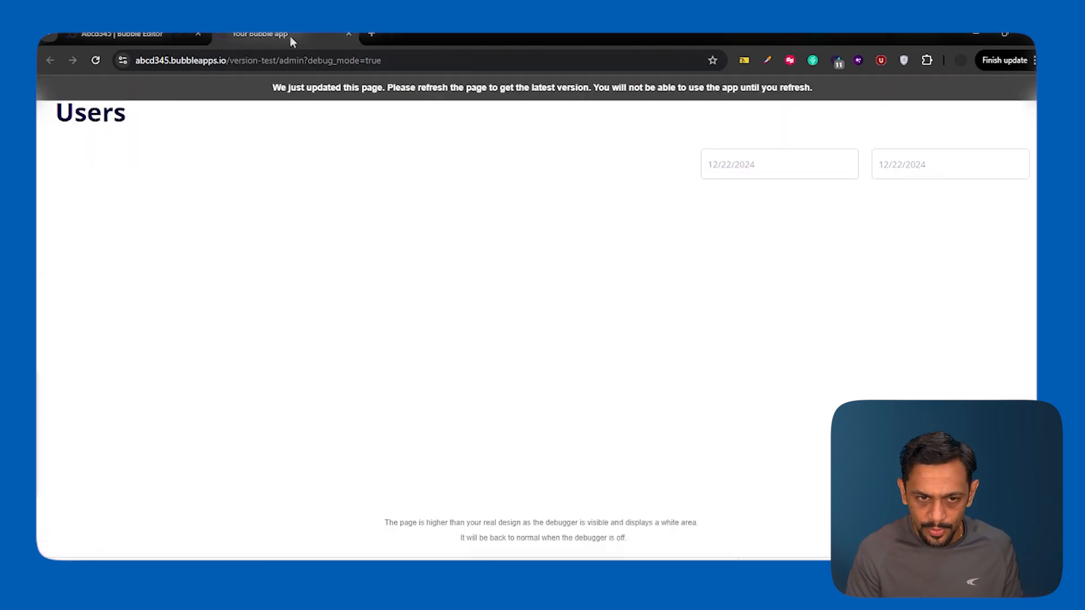
{"action": "key", "text": "ctrl+r"}
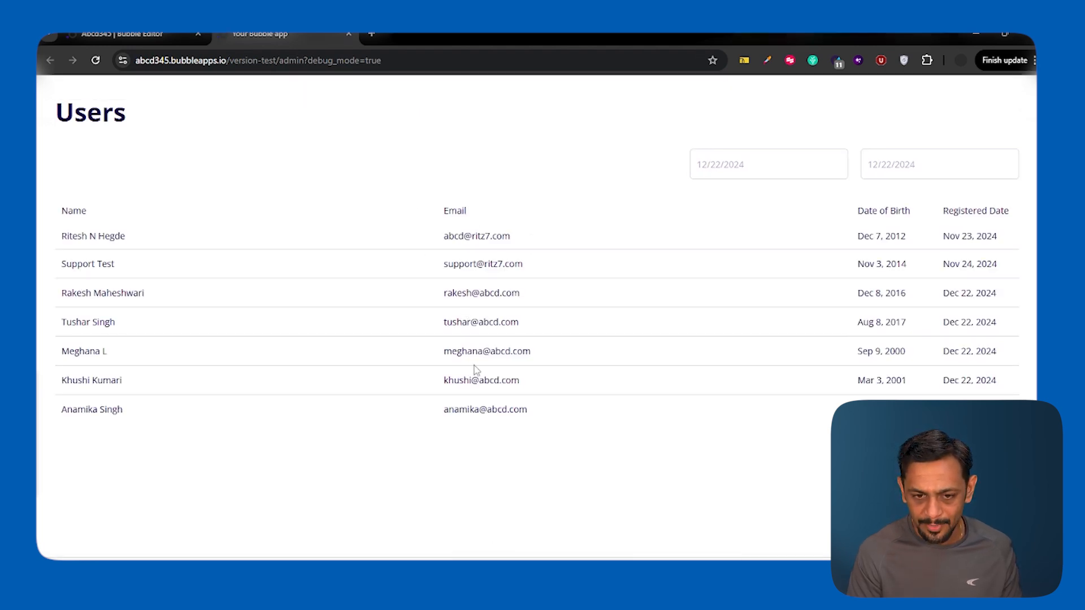
{"action": "left_click", "coordinate": [723, 167]}
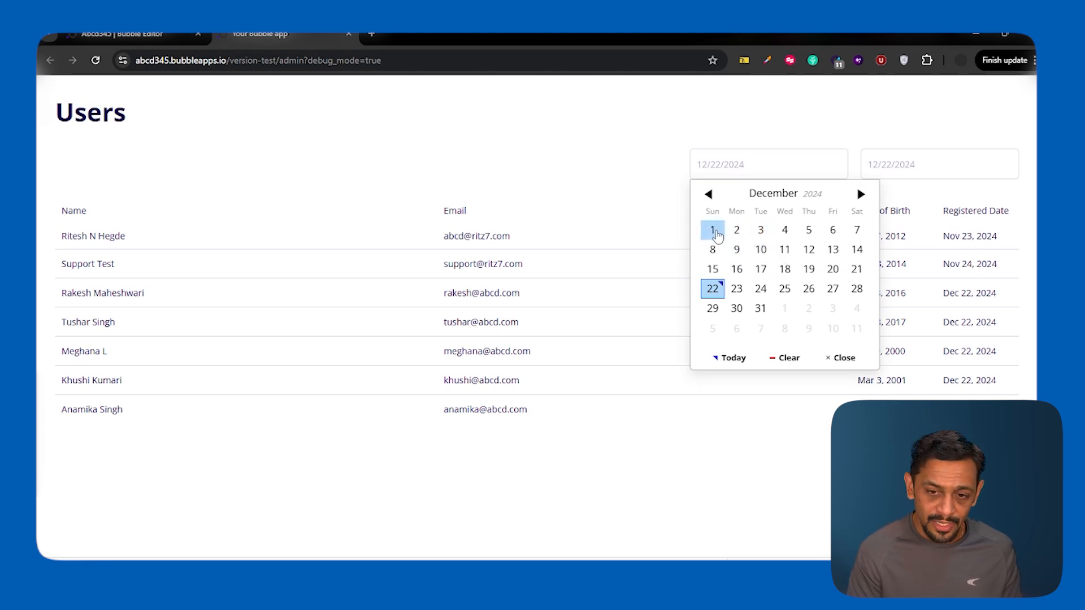
{"action": "left_click", "coordinate": [714, 198]}
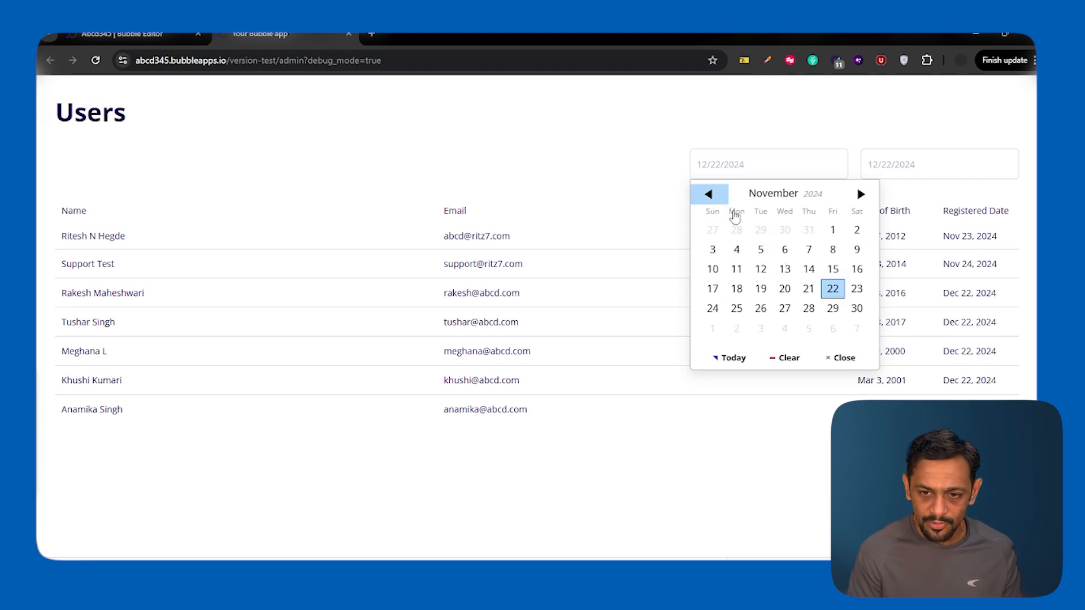
{"action": "left_click", "coordinate": [785, 288]}
{"action": "left_click", "coordinate": [885, 169]}
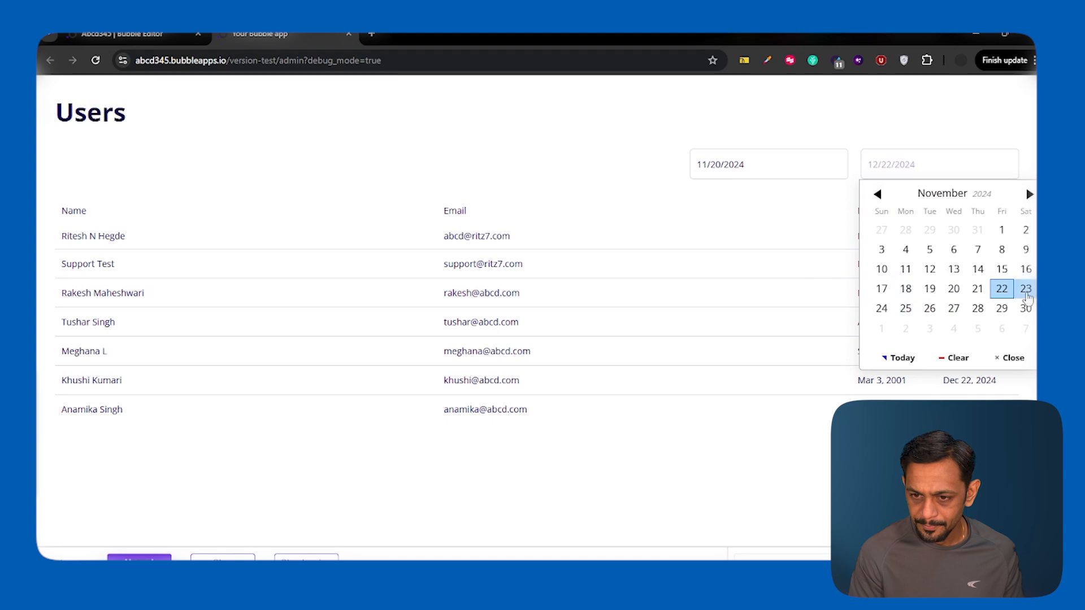
{"action": "left_click", "coordinate": [1026, 288]}
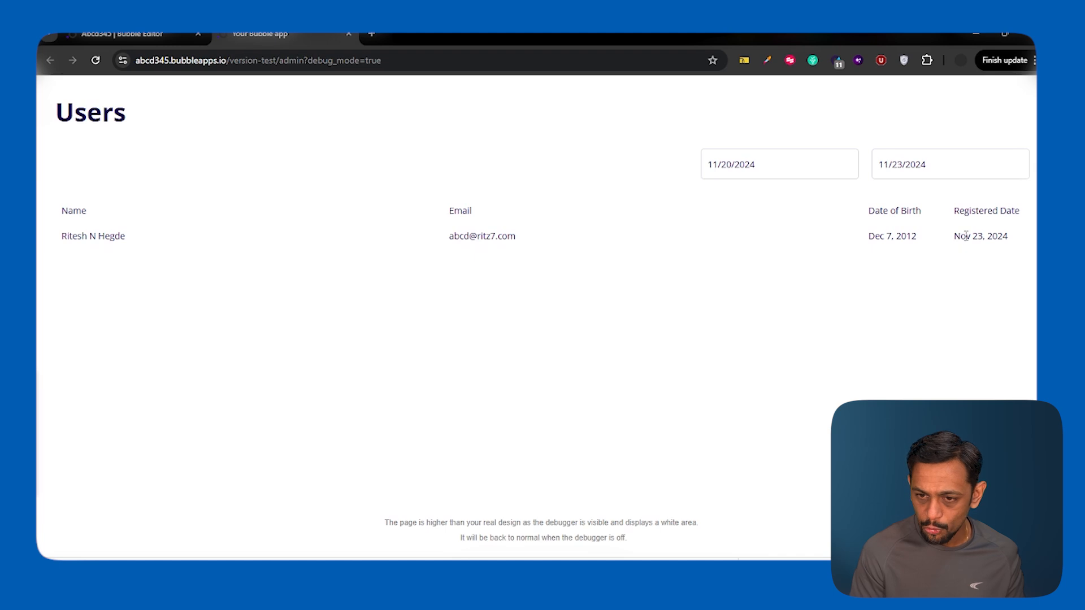
{"action": "left_click", "coordinate": [902, 172]}
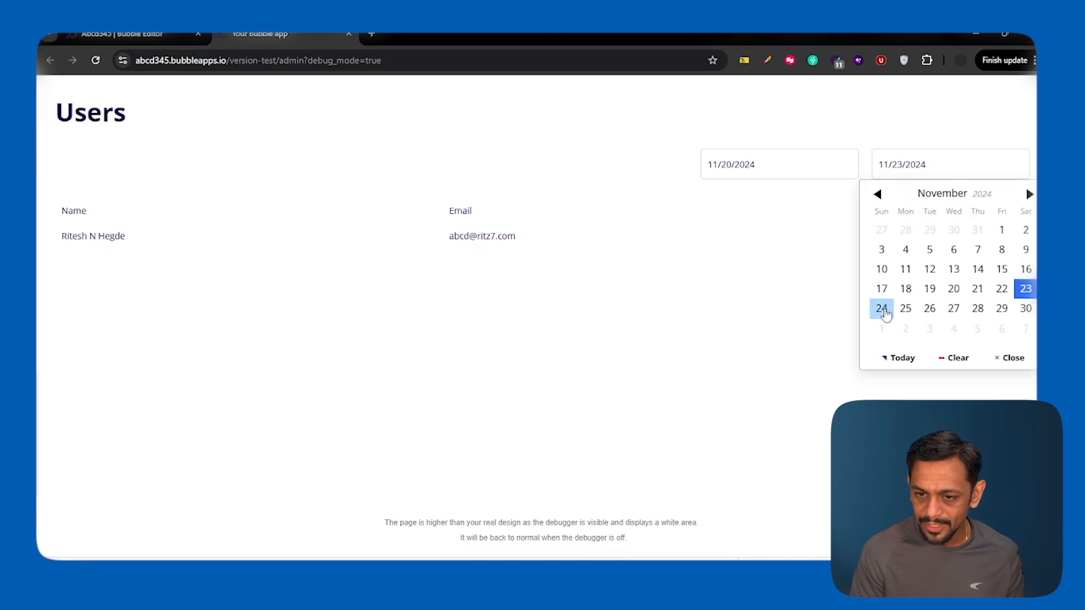
{"action": "left_click", "coordinate": [882, 309]}
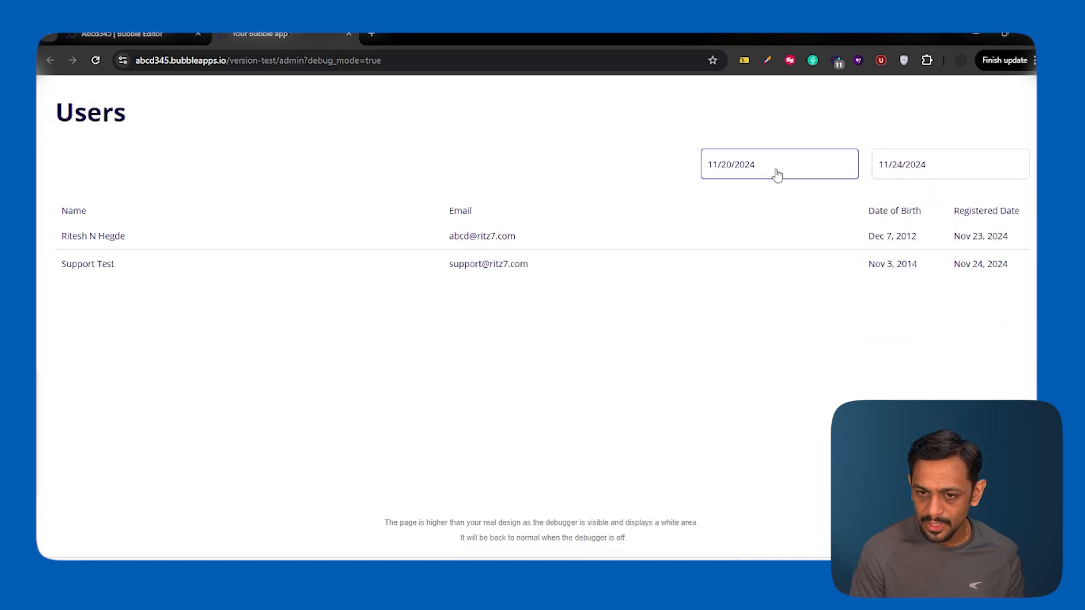
Step: Change the filter to 11/04/2024 through 11/13/2024, which lists no users
{"action": "left_click", "coordinate": [798, 171]}
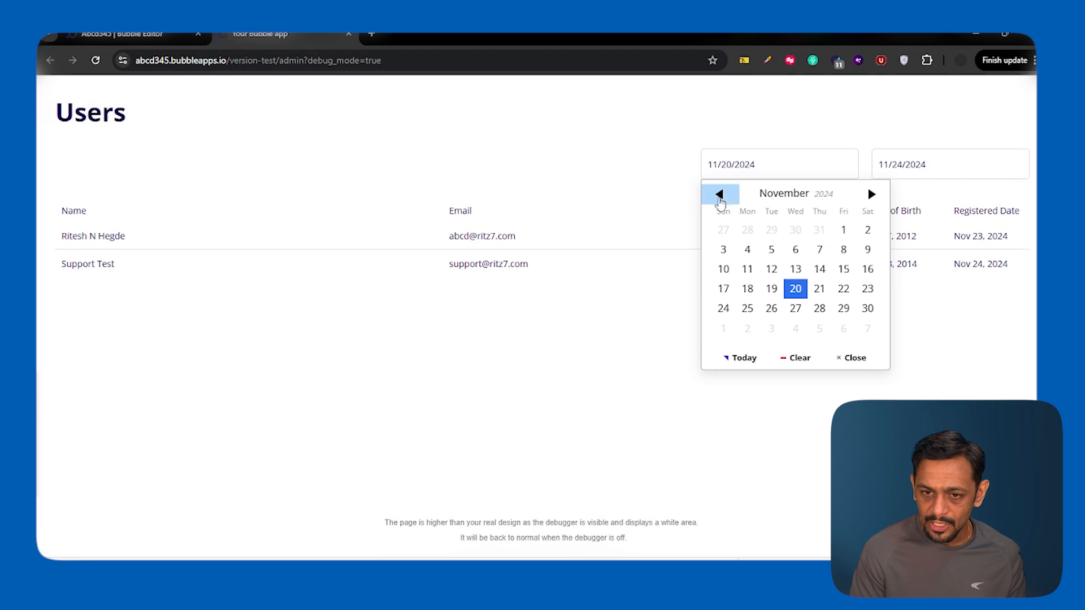
{"action": "left_click", "coordinate": [747, 249]}
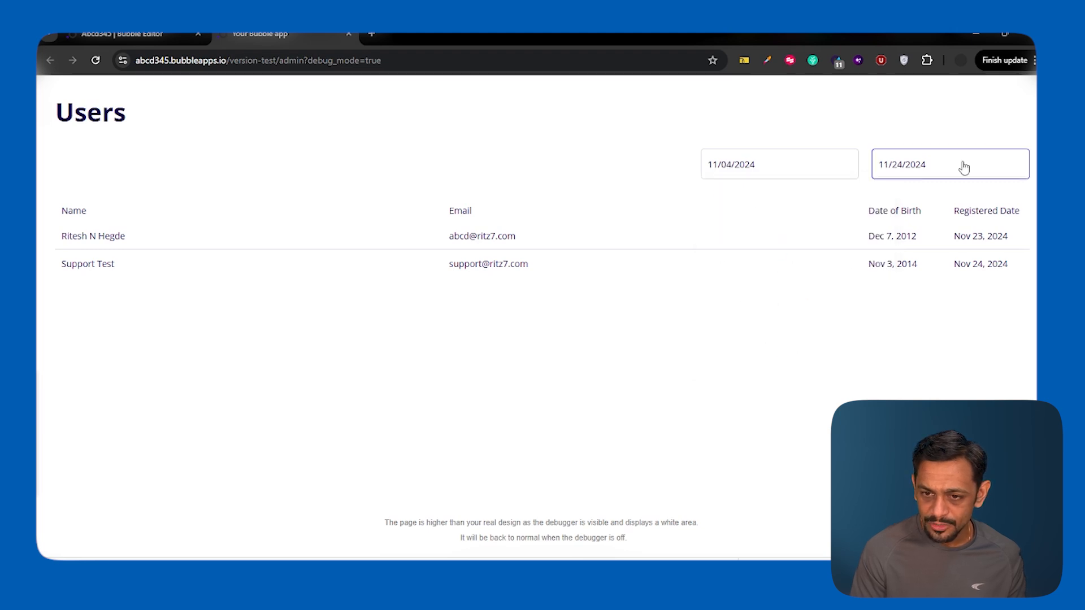
{"action": "left_click", "coordinate": [923, 167]}
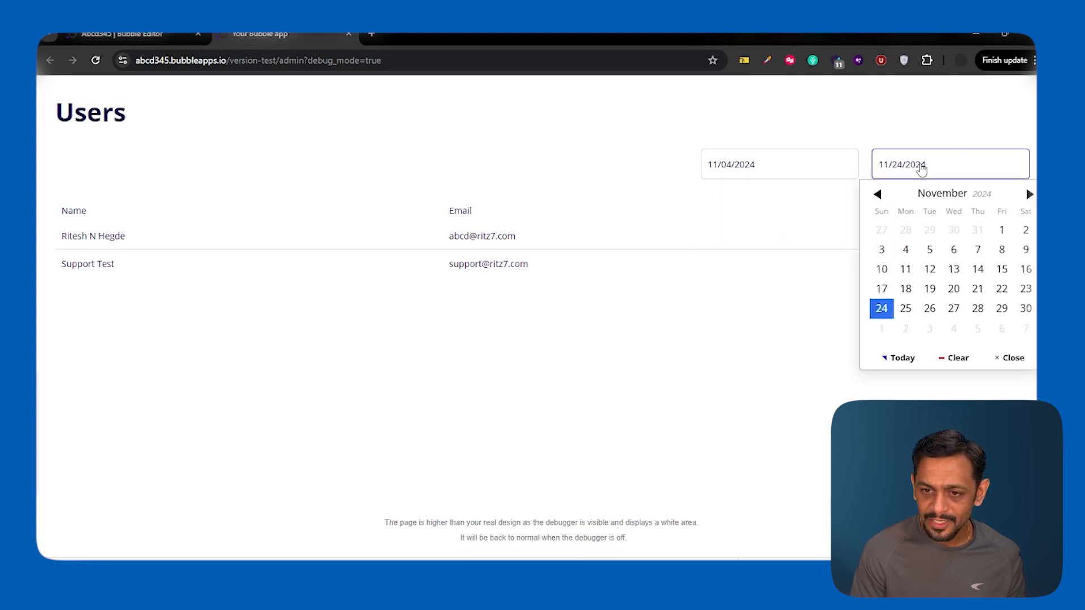
{"action": "left_click", "coordinate": [954, 271]}
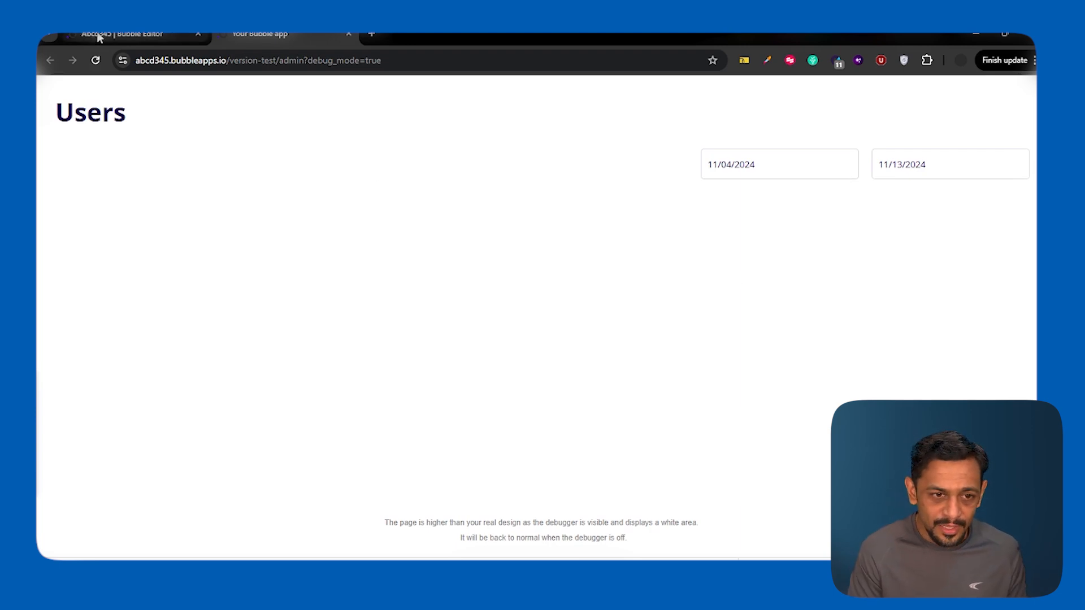
{"action": "left_click", "coordinate": [121, 34]}
Step: Add a text reading 'No records match your constraints' below the users list
{"action": "left_click", "coordinate": [466, 139]}
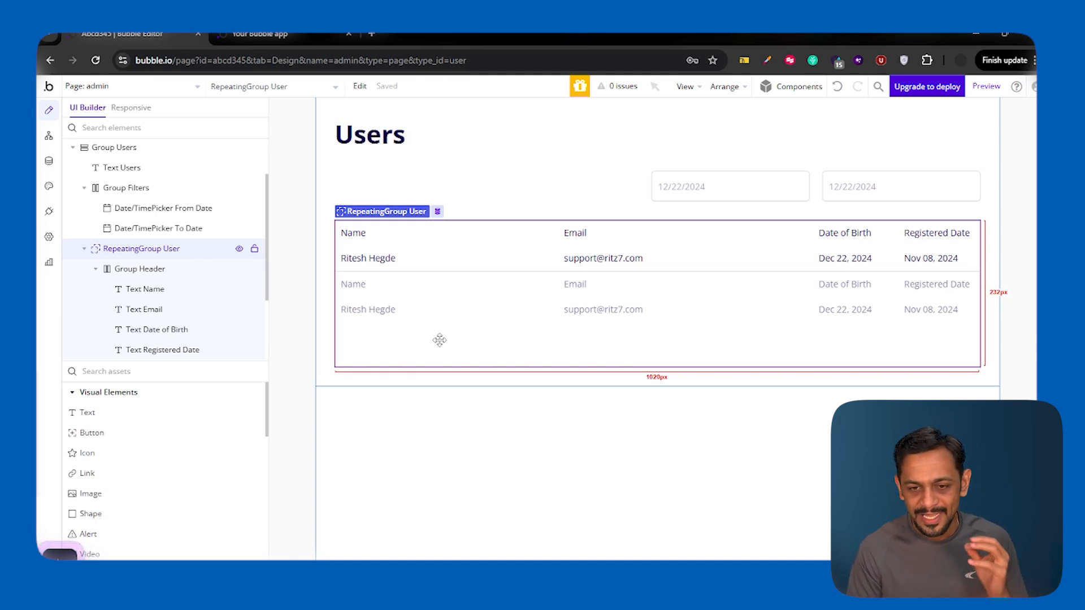
{"action": "left_click", "coordinate": [118, 420]}
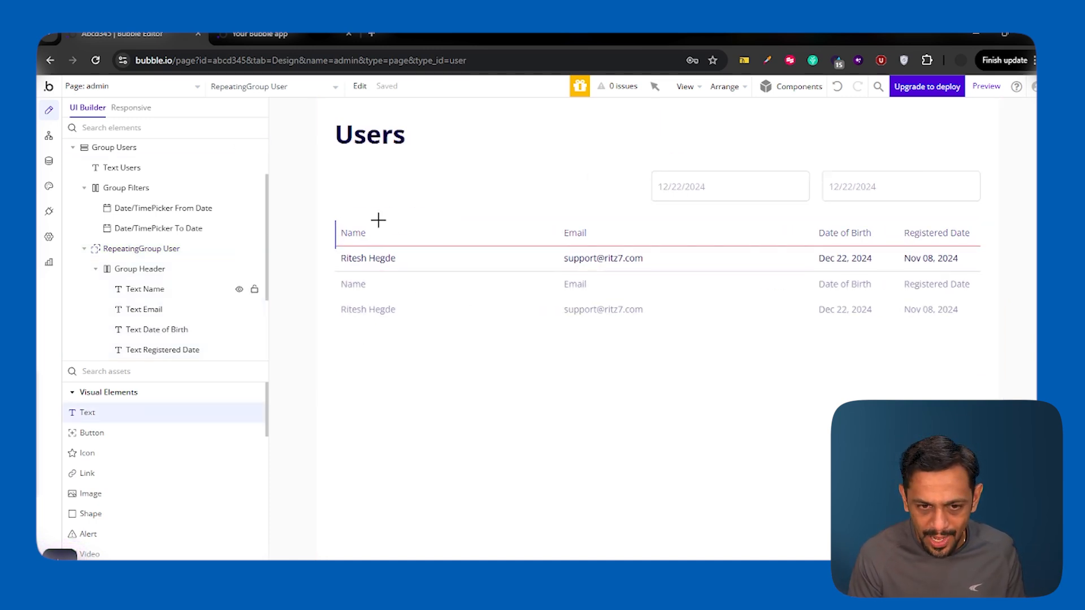
{"action": "left_click", "coordinate": [361, 367]}
{"action": "left_click", "coordinate": [107, 210]}
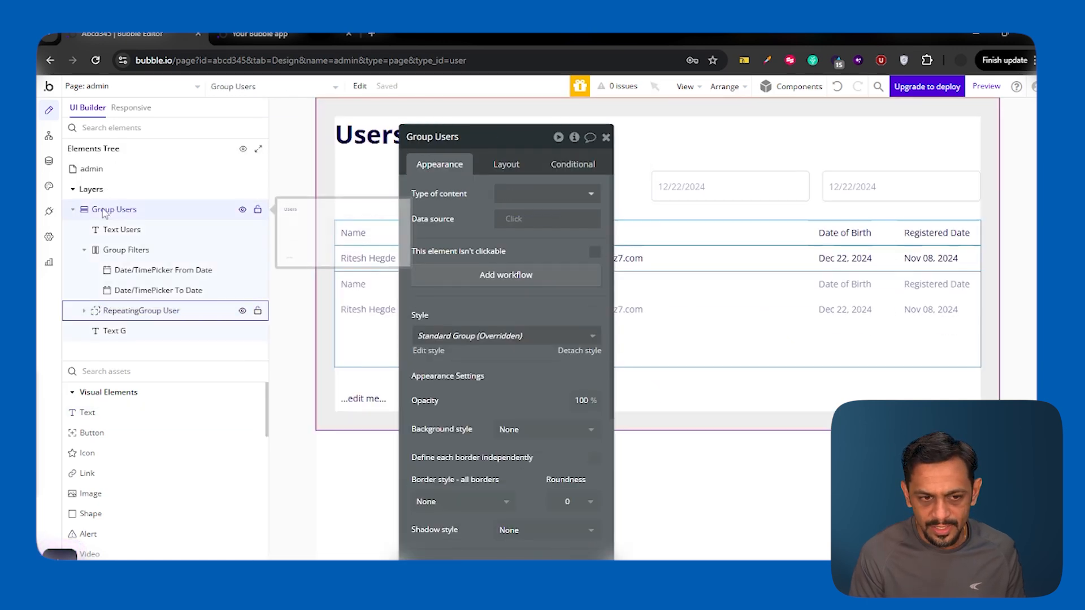
{"action": "left_click", "coordinate": [360, 402]}
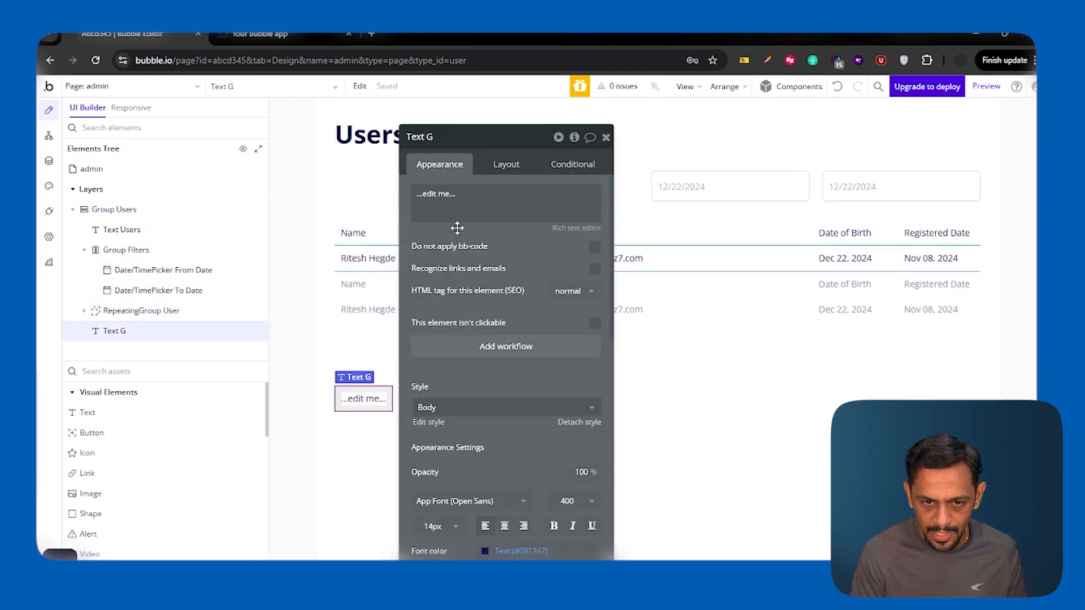
{"action": "left_click", "coordinate": [475, 222]}
{"action": "type", "text": "No r"}
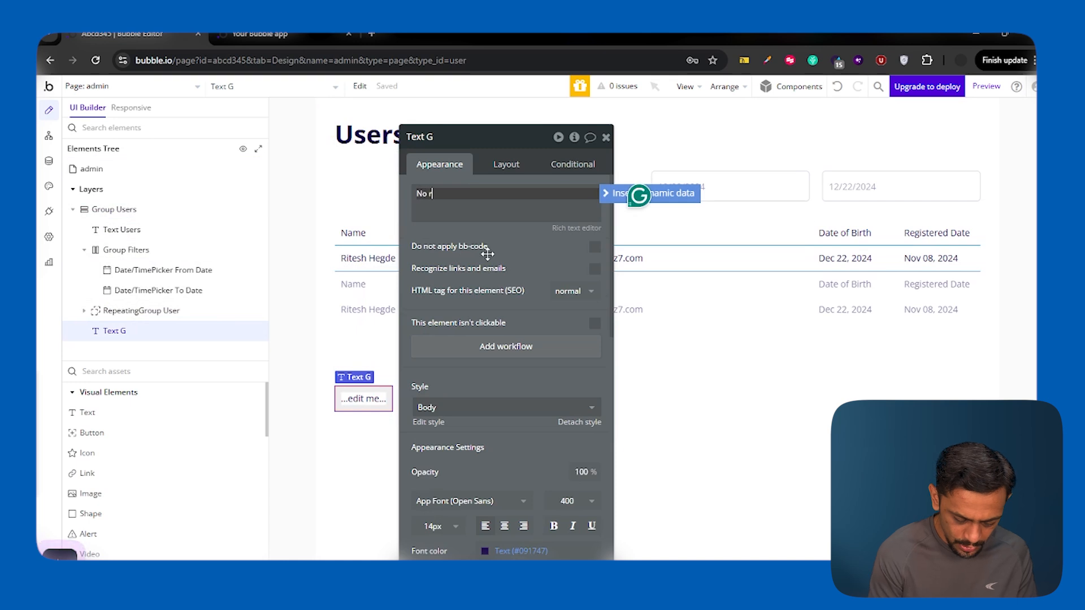
{"action": "type", "text": "ecords match y"}
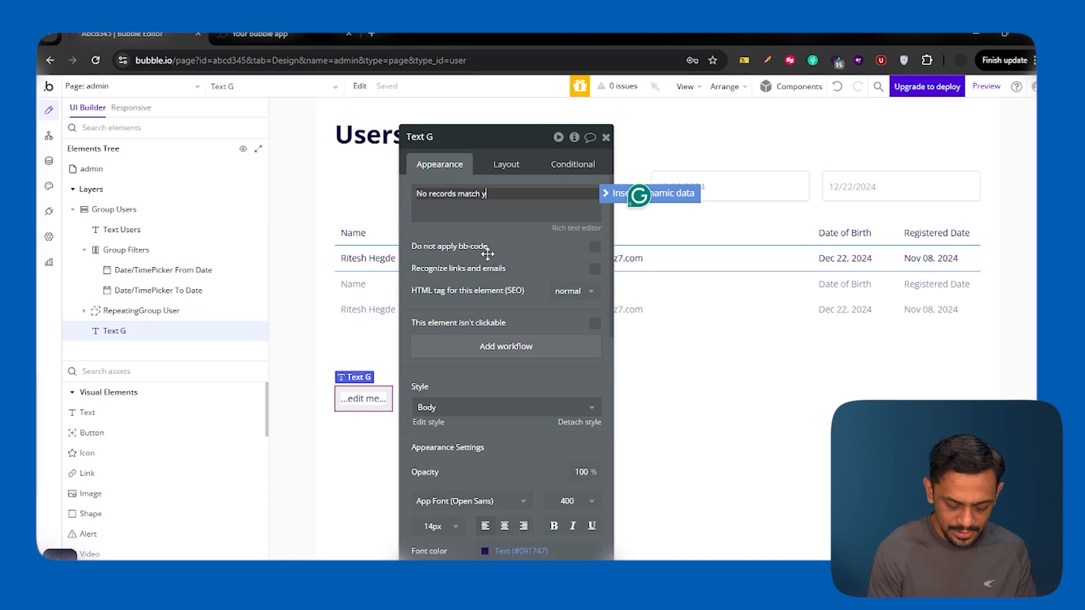
{"action": "type", "text": "our constra"}
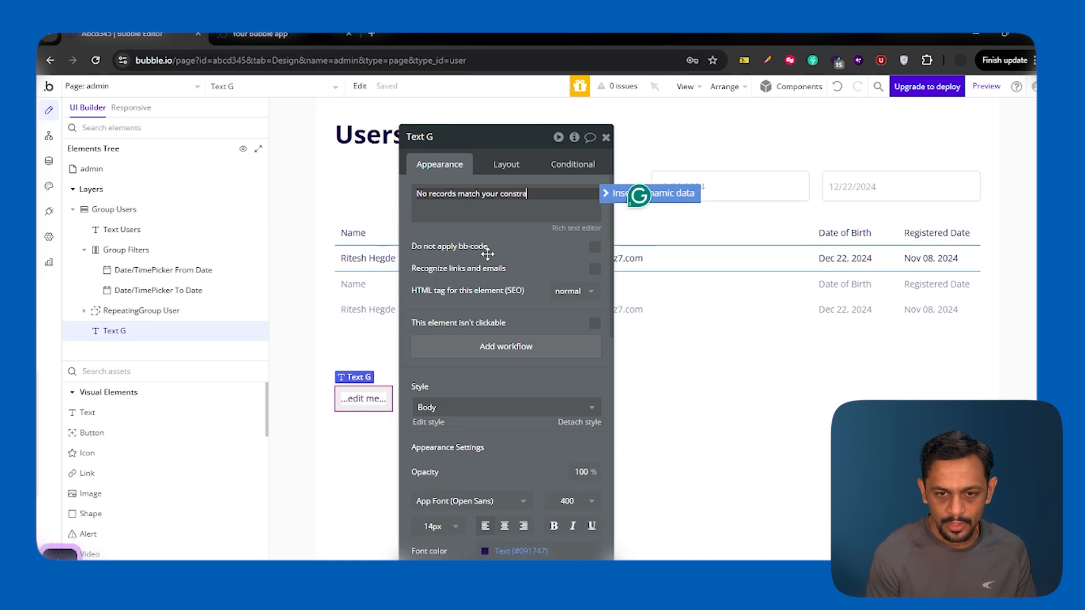
{"action": "type", "text": "ints"}
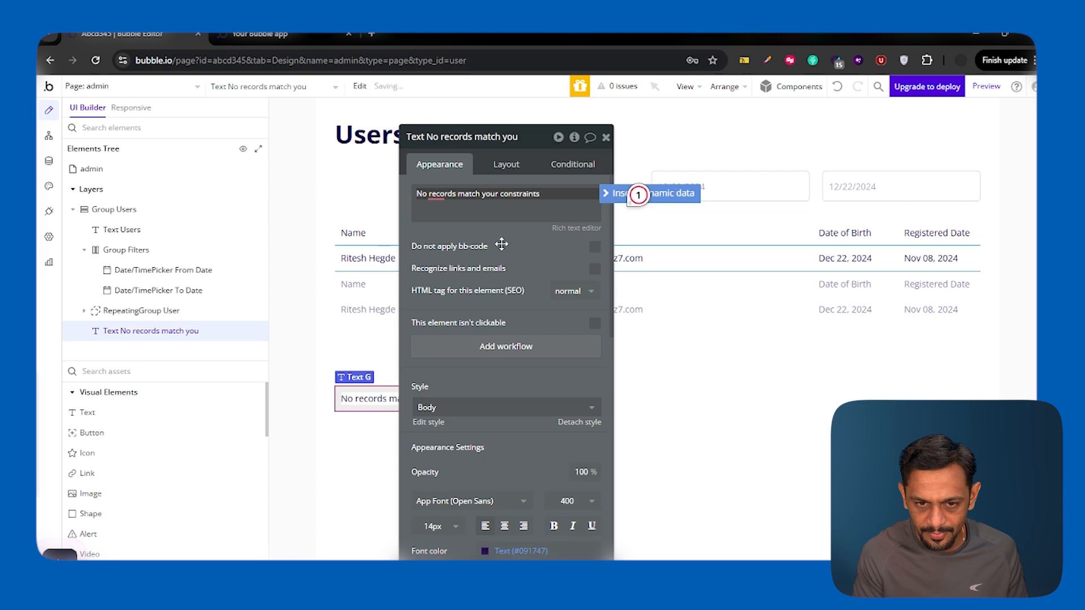
{"action": "left_click", "coordinate": [508, 236]}
Step: Give the message Heading 2 style and full width, and make it hidden on load and collapsing when hidden
{"action": "scroll", "coordinate": [464, 361], "scroll_direction": "down", "scroll_amount": 2}
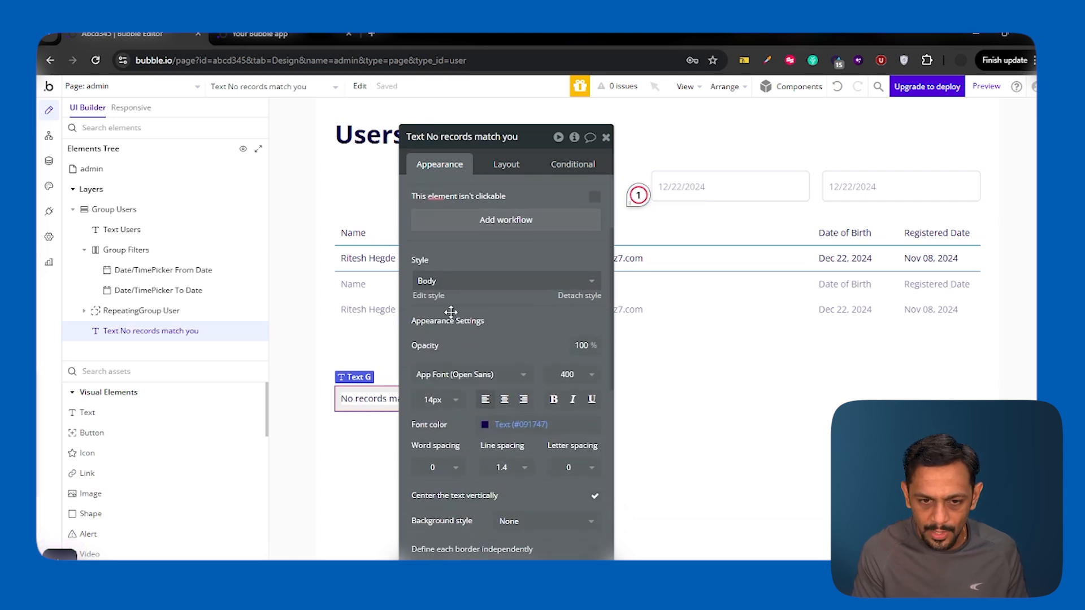
{"action": "left_click", "coordinate": [447, 281]}
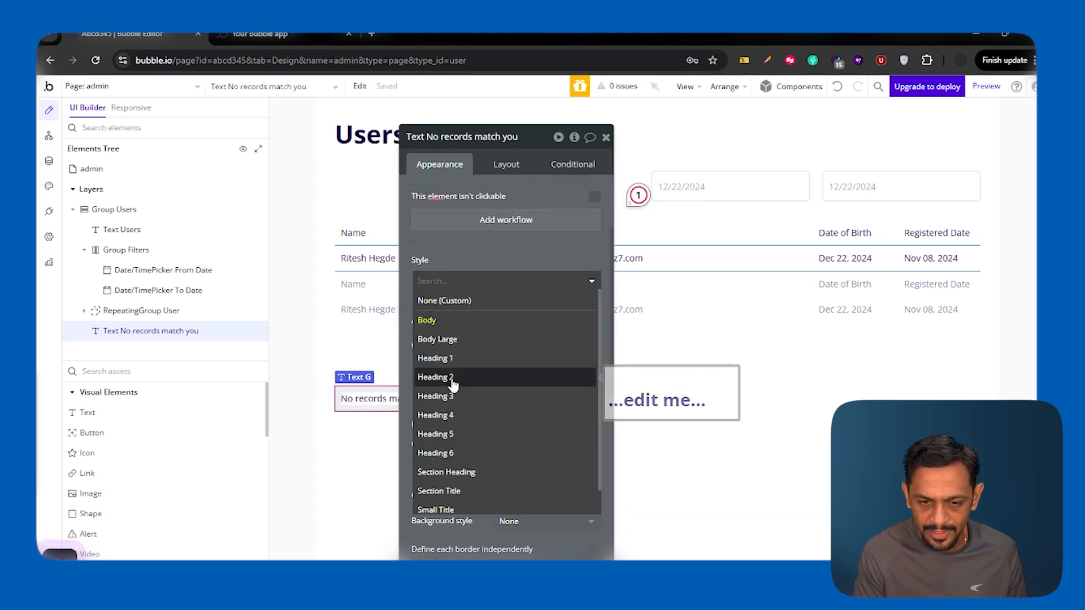
{"action": "left_click", "coordinate": [453, 385]}
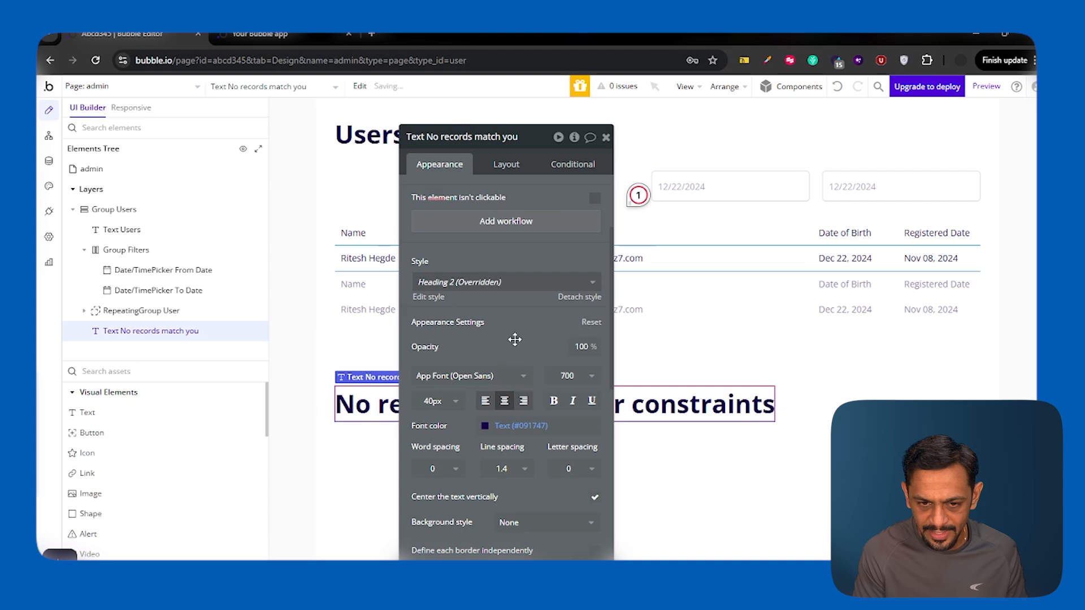
{"action": "left_click", "coordinate": [505, 167]}
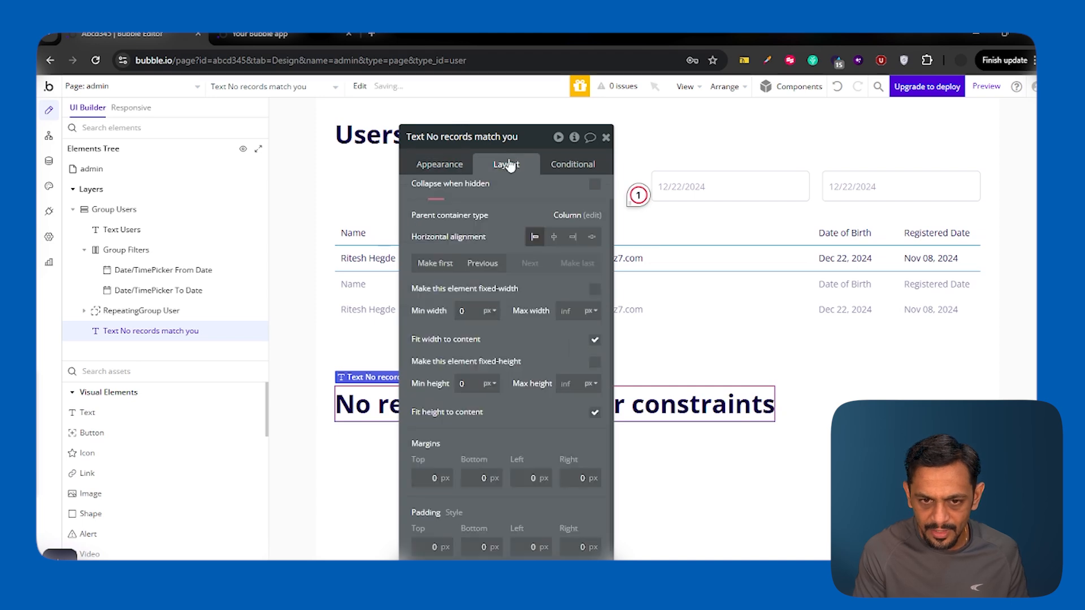
{"action": "left_click", "coordinate": [595, 340]}
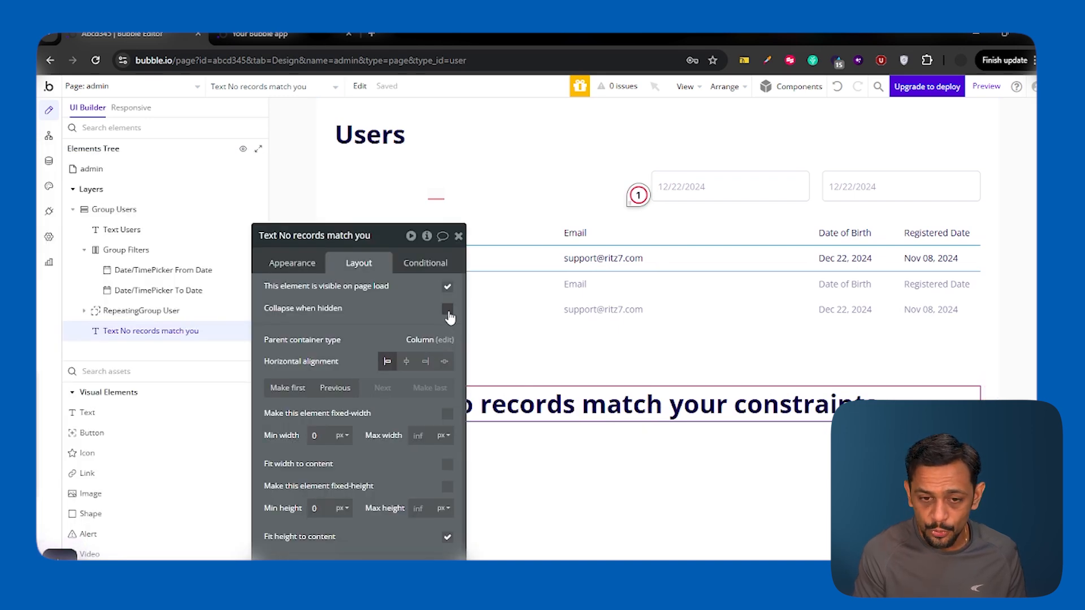
{"action": "left_click", "coordinate": [447, 311]}
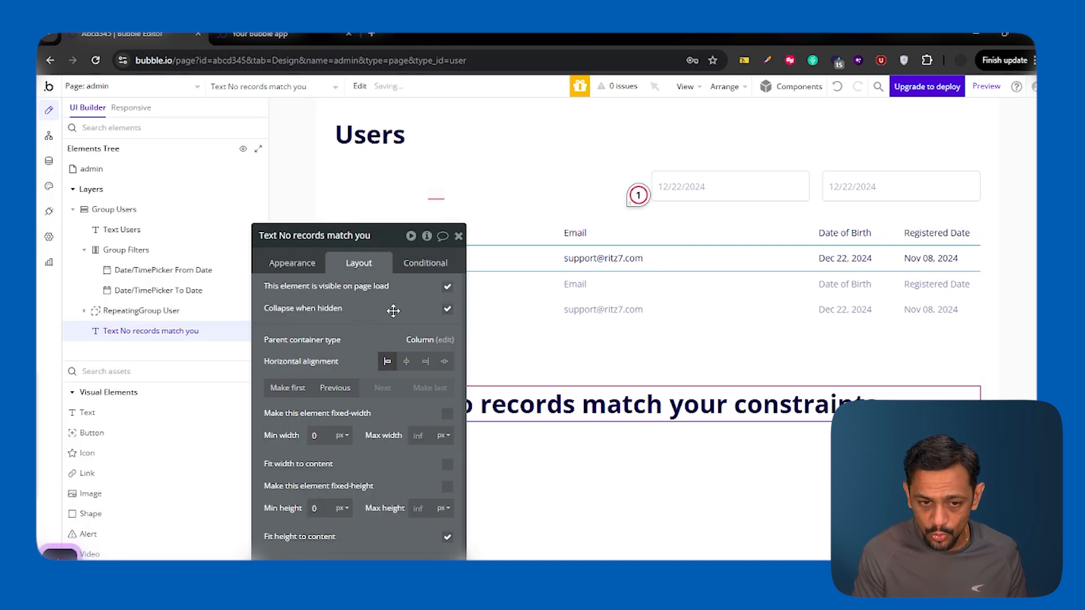
{"action": "left_click", "coordinate": [447, 289]}
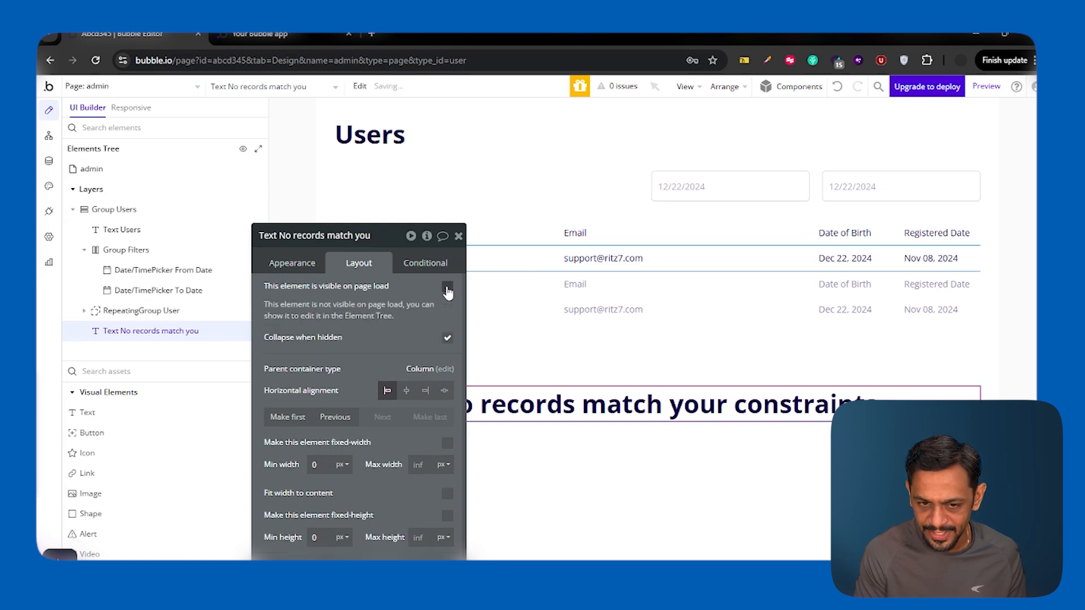
{"action": "left_click", "coordinate": [426, 263]}
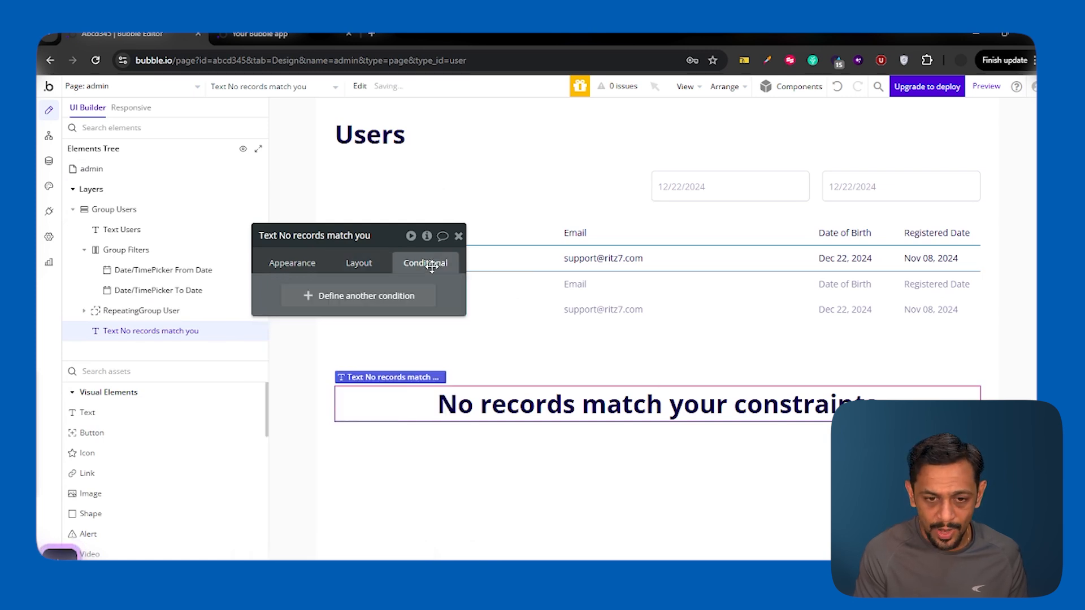
Step: Add a condition: when RepeatingGroup User's List of Users:count is 0
{"action": "left_click", "coordinate": [343, 297]}
{"action": "left_click", "coordinate": [314, 298]}
{"action": "type", "text": "repea"}
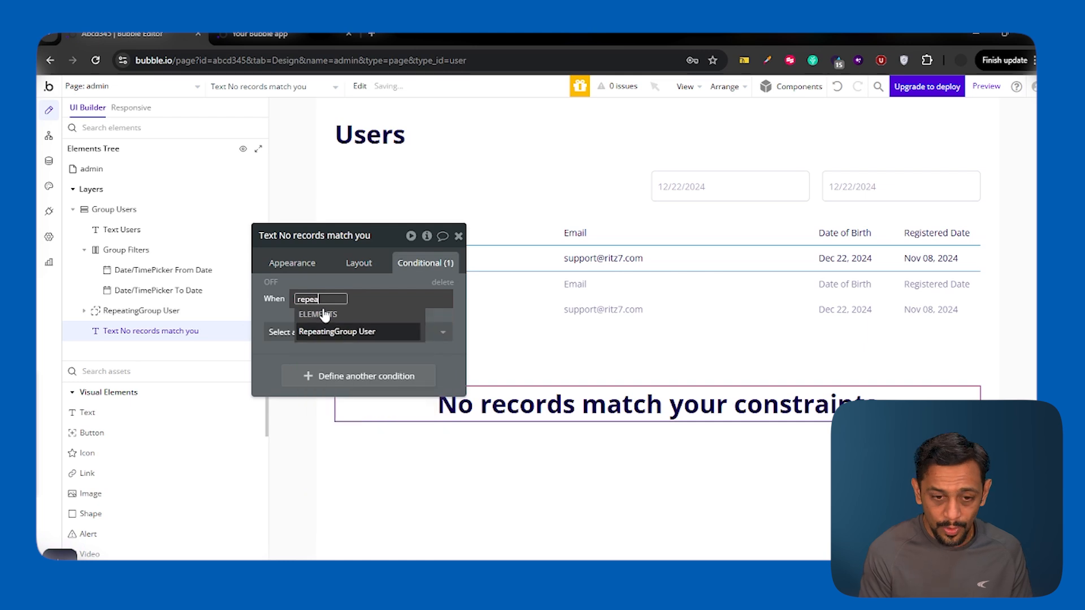
{"action": "left_click", "coordinate": [343, 333]}
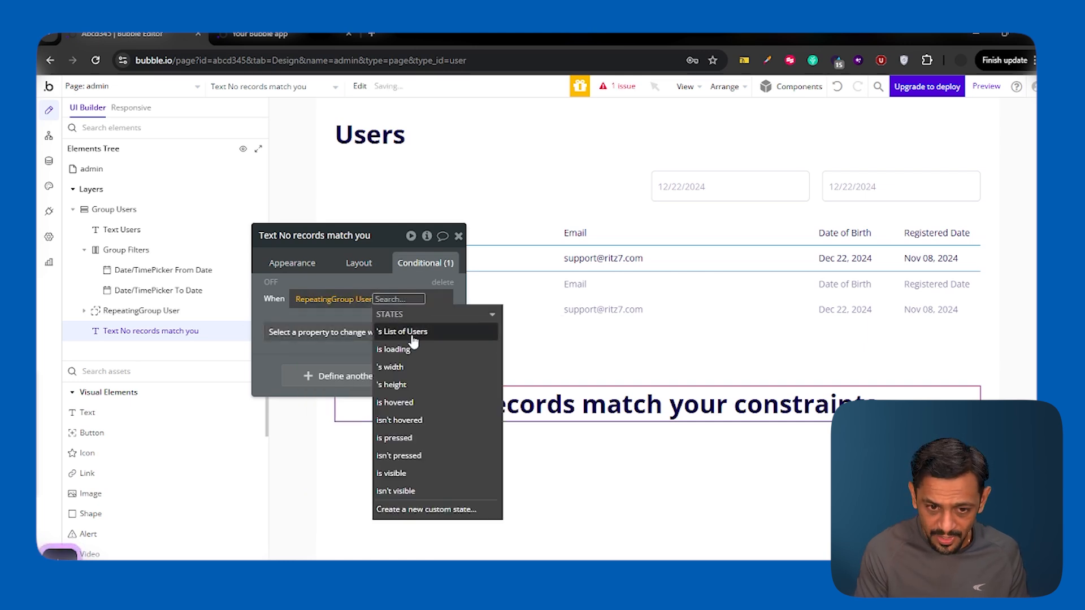
{"action": "left_click", "coordinate": [414, 338]}
{"action": "left_click", "coordinate": [347, 345]}
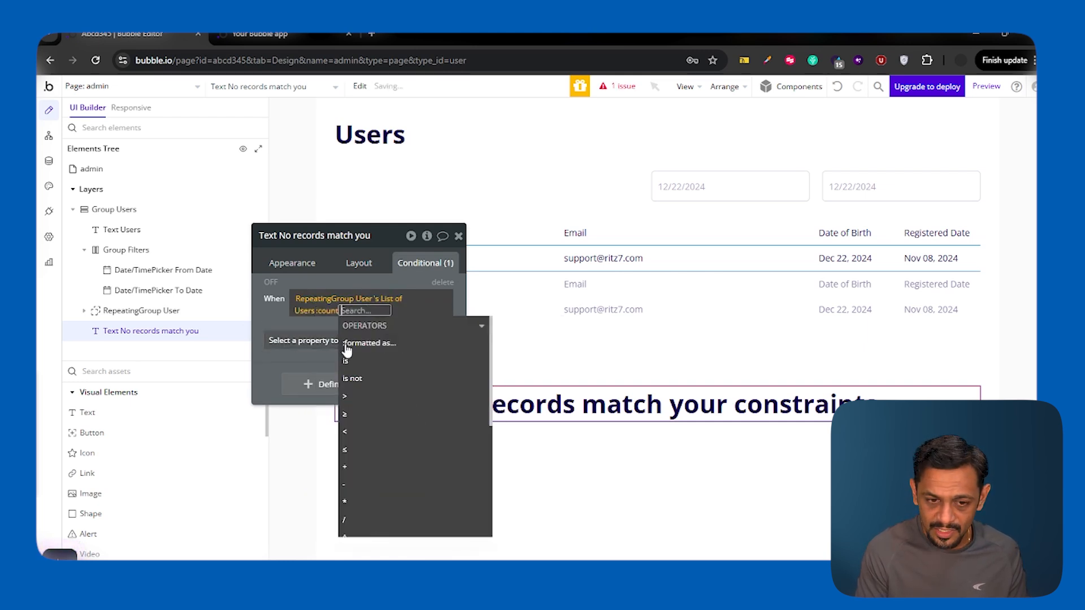
{"action": "left_click", "coordinate": [347, 362]}
{"action": "type", "text": "0"}
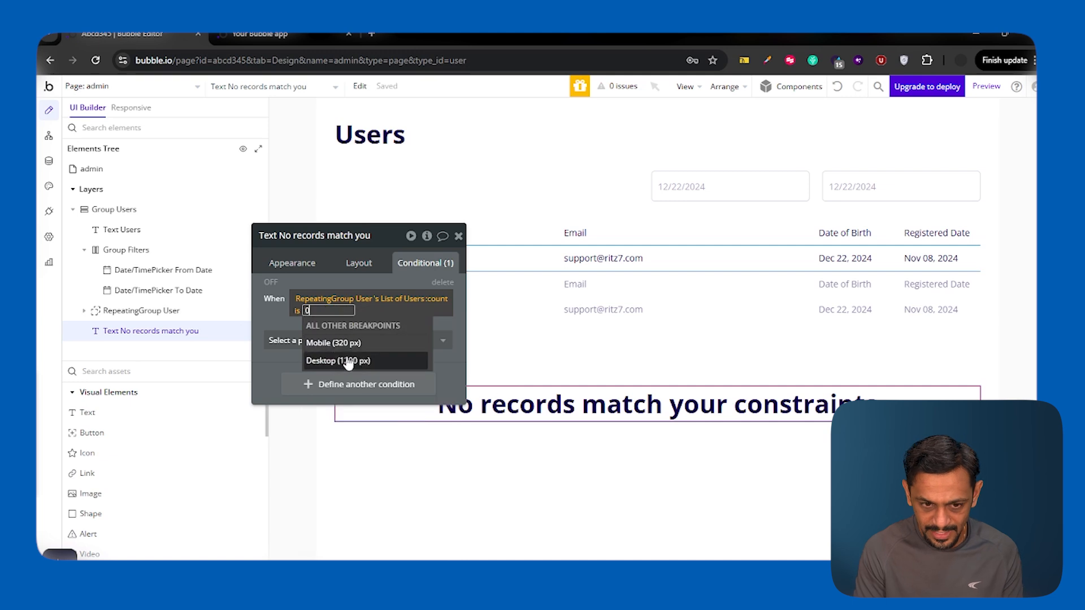
{"action": "left_click", "coordinate": [275, 310]}
{"action": "left_click", "coordinate": [275, 310]}
Step: Make the message visible when that condition holds
{"action": "left_click", "coordinate": [339, 340]}
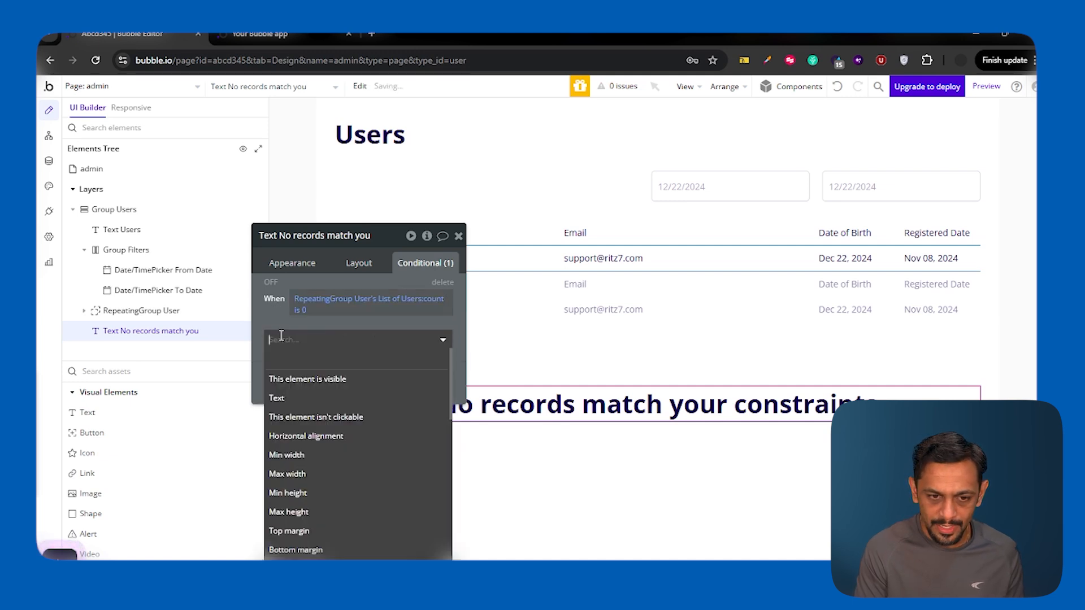
{"action": "left_click", "coordinate": [355, 379]}
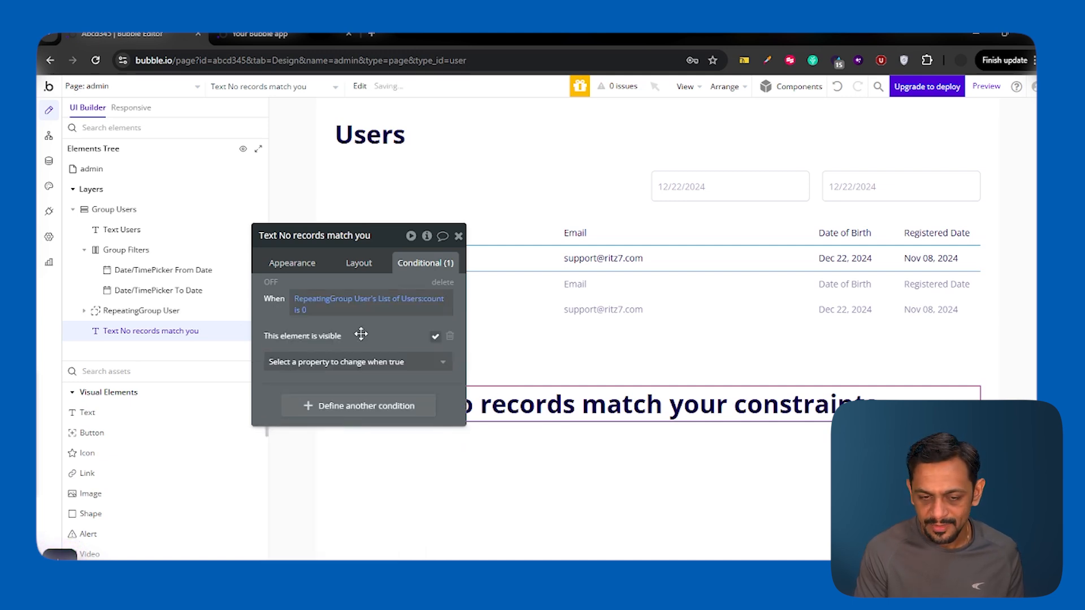
{"action": "left_click", "coordinate": [458, 237]}
Step: Add a new text to the filters row, centered vertically
{"action": "left_click", "coordinate": [102, 419]}
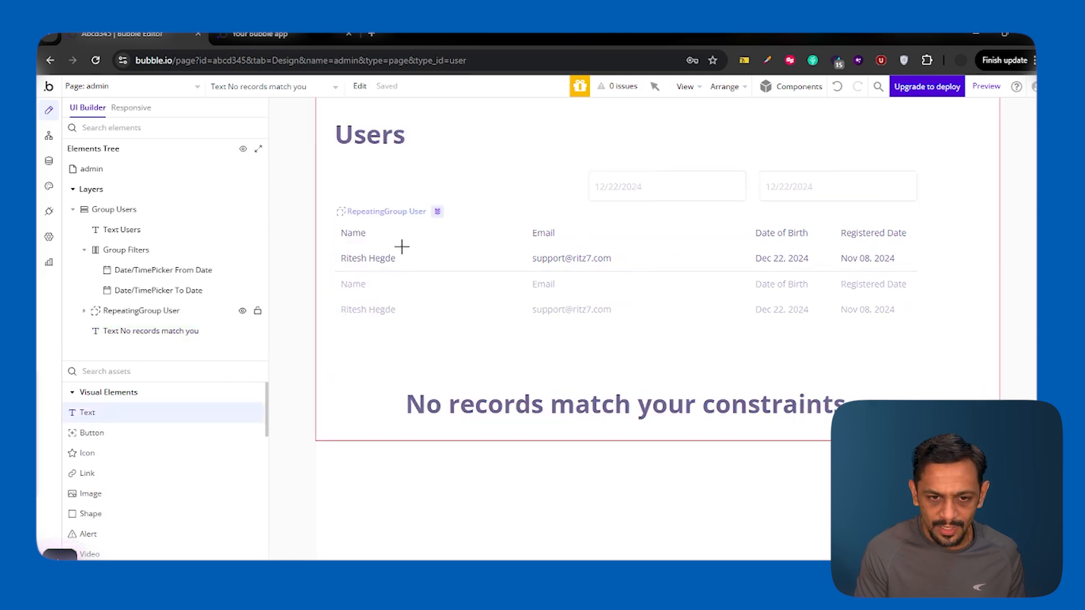
{"action": "left_click", "coordinate": [390, 182]}
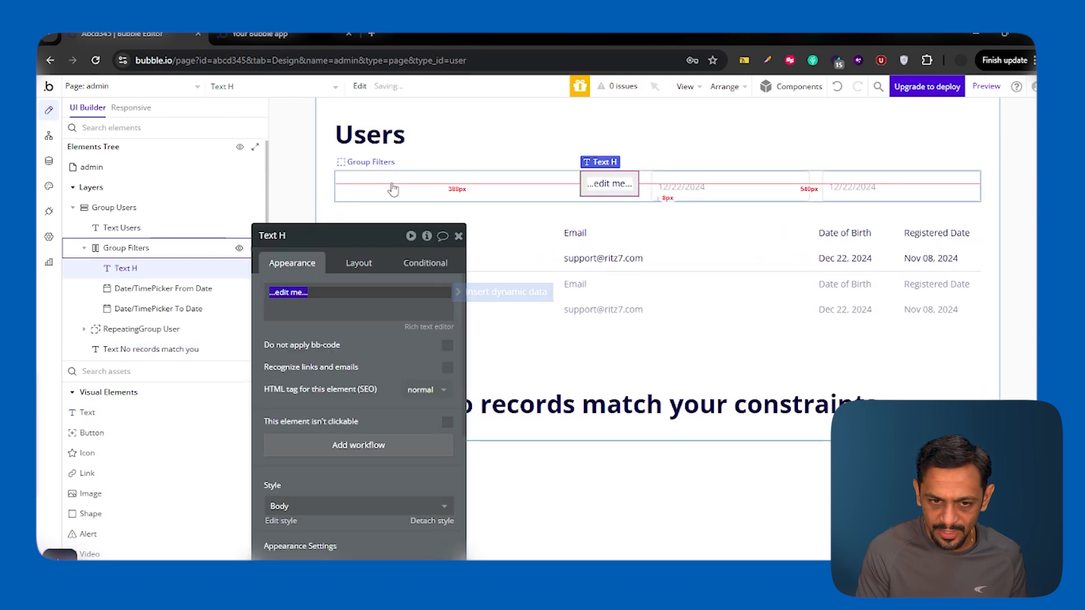
{"action": "left_click", "coordinate": [360, 263]}
{"action": "left_click", "coordinate": [407, 361]}
{"action": "left_click", "coordinate": [292, 262]}
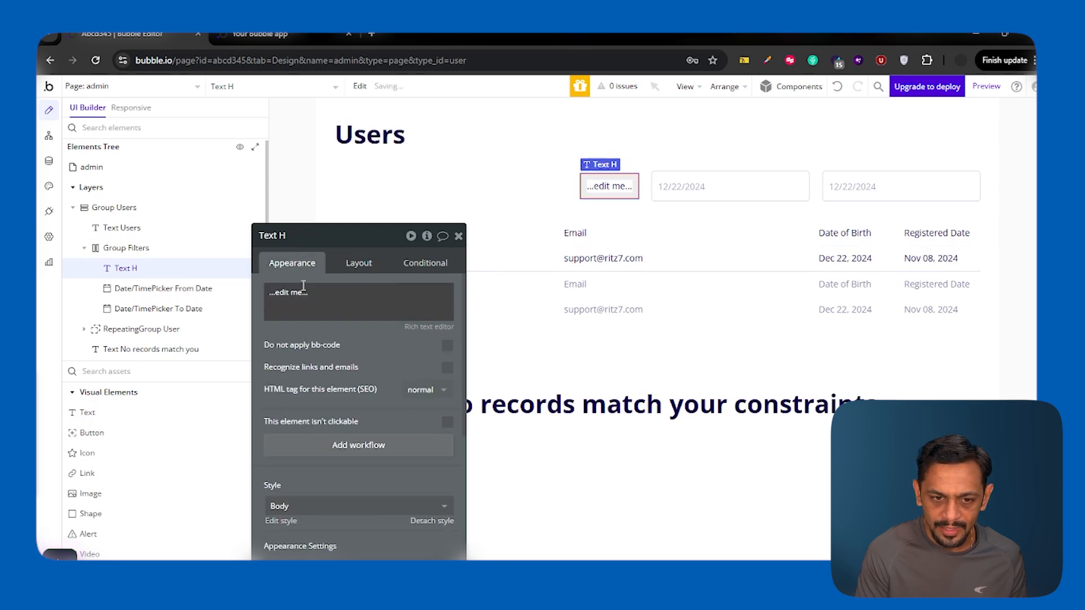
Step: Insert dynamic data RepeatingGroup User's List of Users:count into the text
{"action": "left_click", "coordinate": [456, 300]}
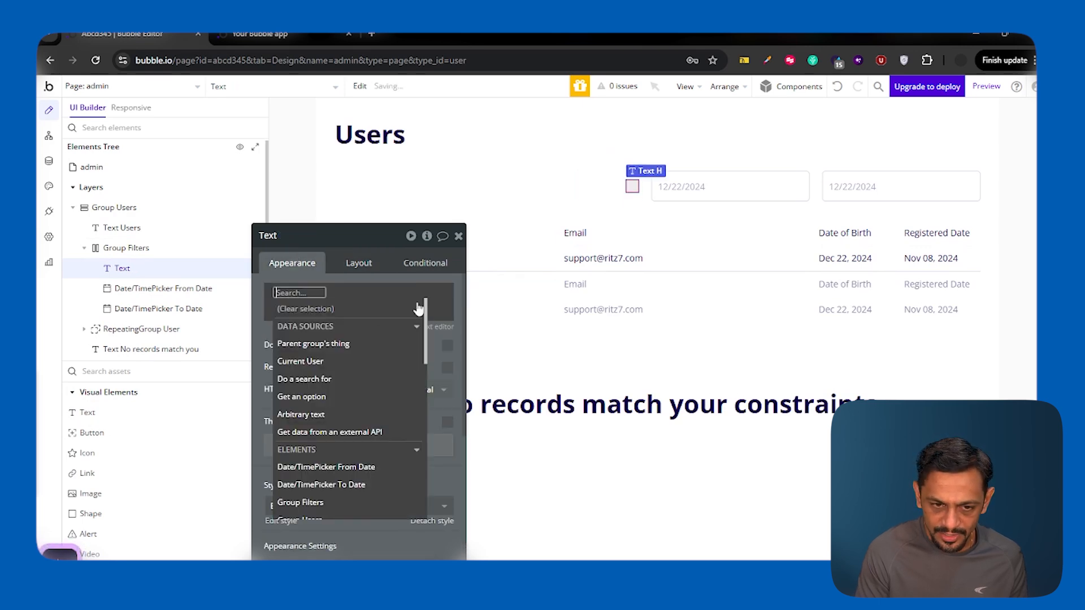
{"action": "type", "text": "repea"}
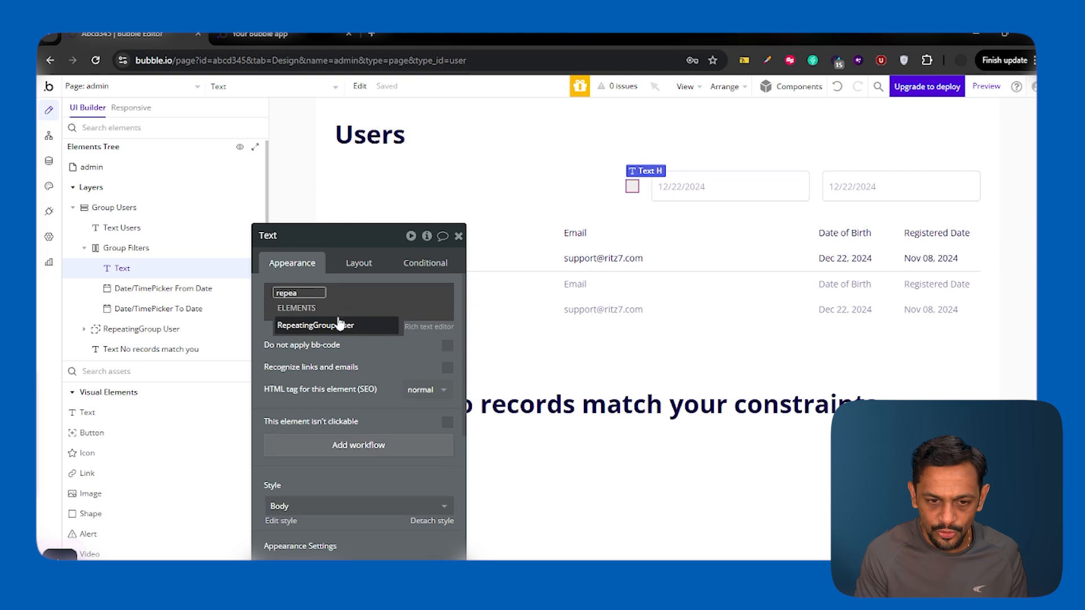
{"action": "left_click", "coordinate": [339, 326]}
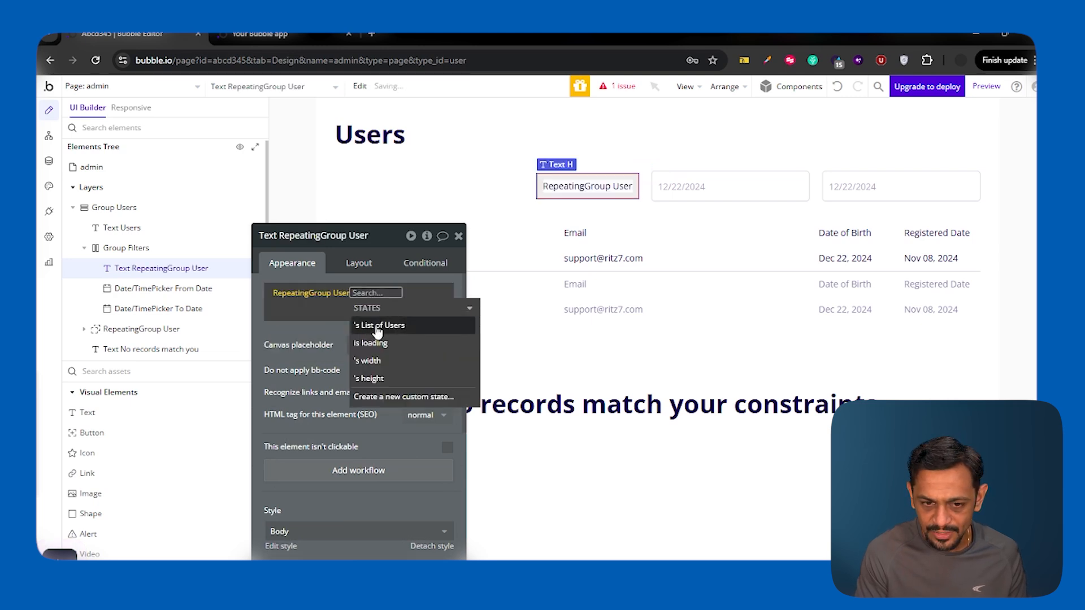
{"action": "left_click", "coordinate": [378, 327]}
{"action": "left_click", "coordinate": [310, 339]}
{"action": "left_click", "coordinate": [282, 330]}
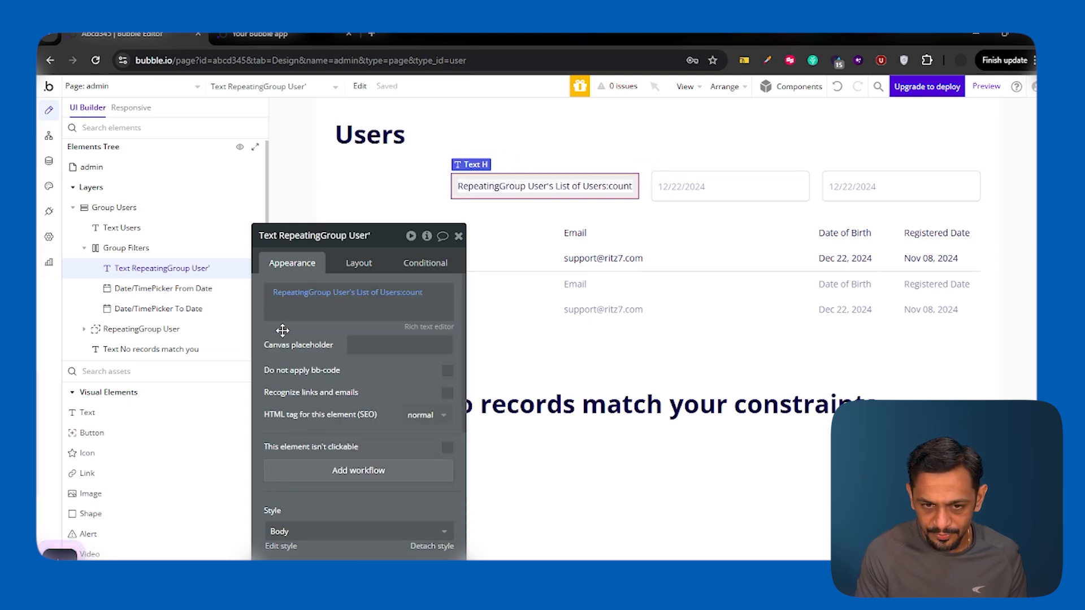
Step: Stretch the count text across the row and append the word ' users'
{"action": "left_click", "coordinate": [359, 263]}
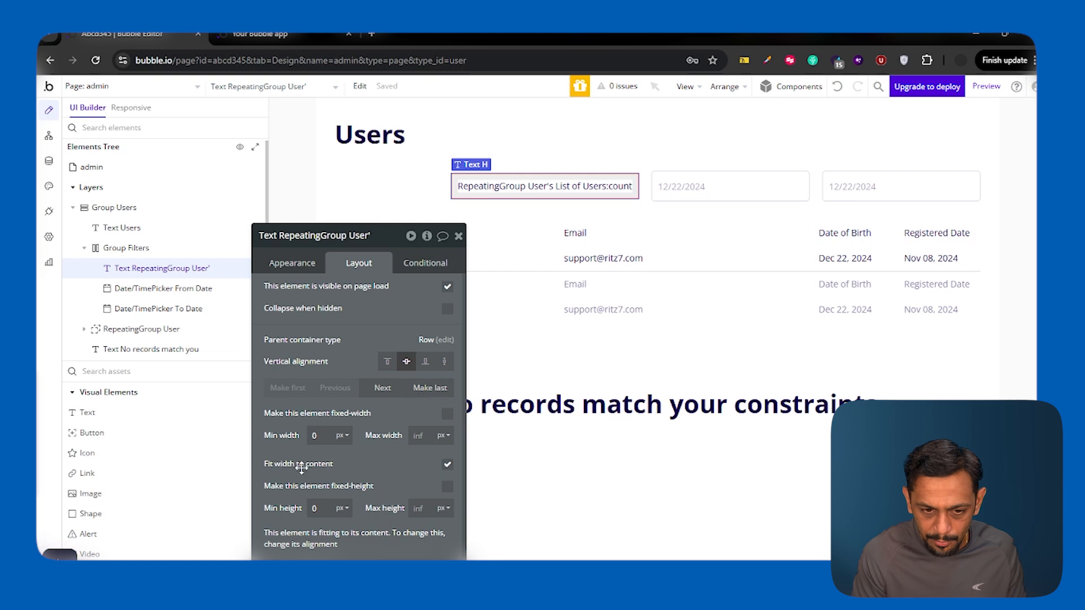
{"action": "left_click", "coordinate": [447, 464]}
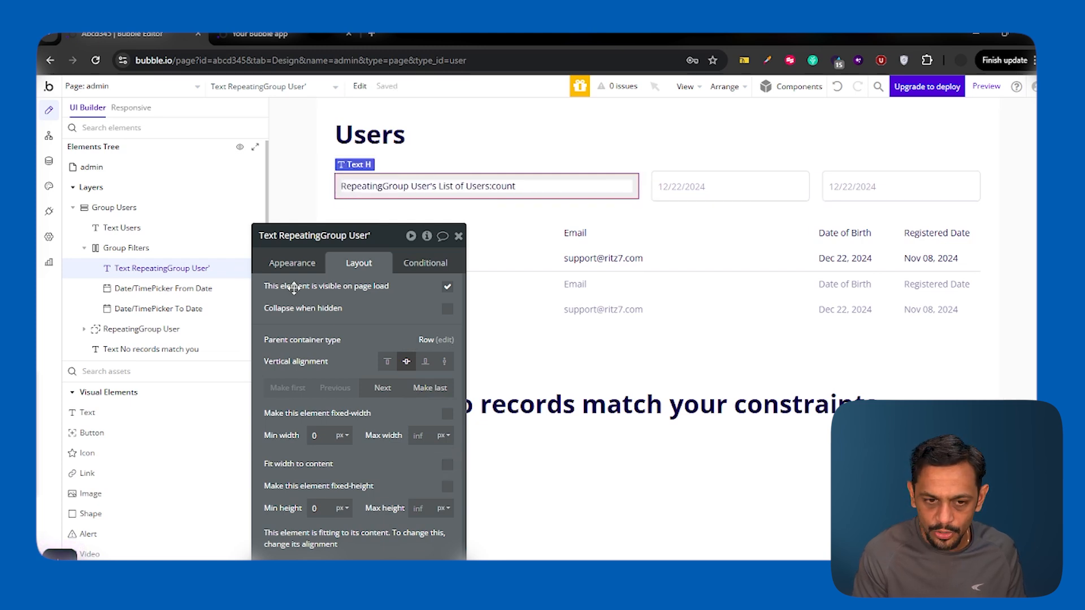
{"action": "left_click", "coordinate": [299, 264]}
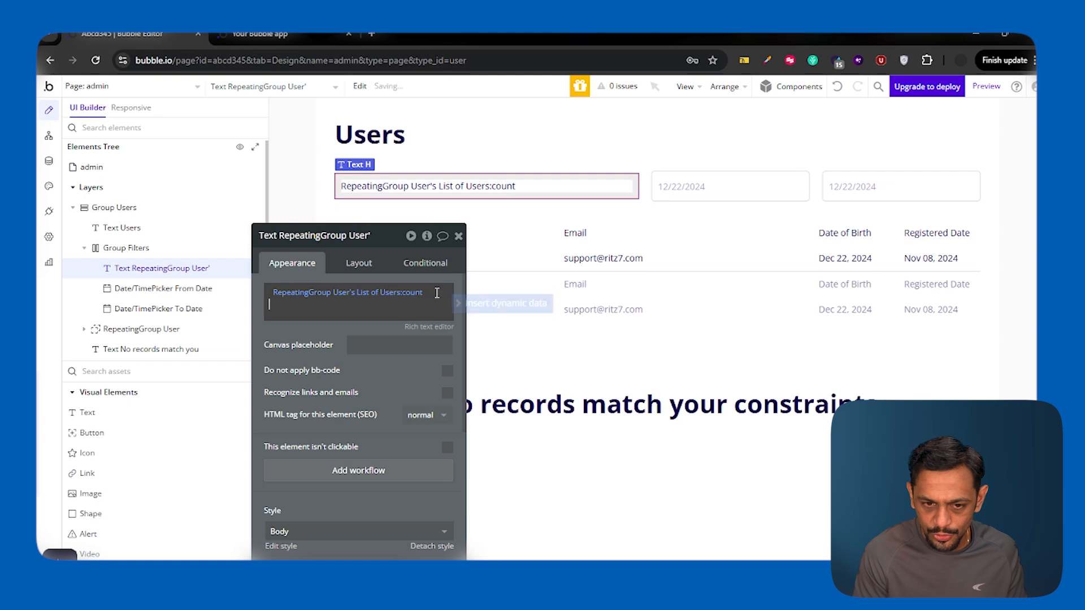
{"action": "type", "text": "users"}
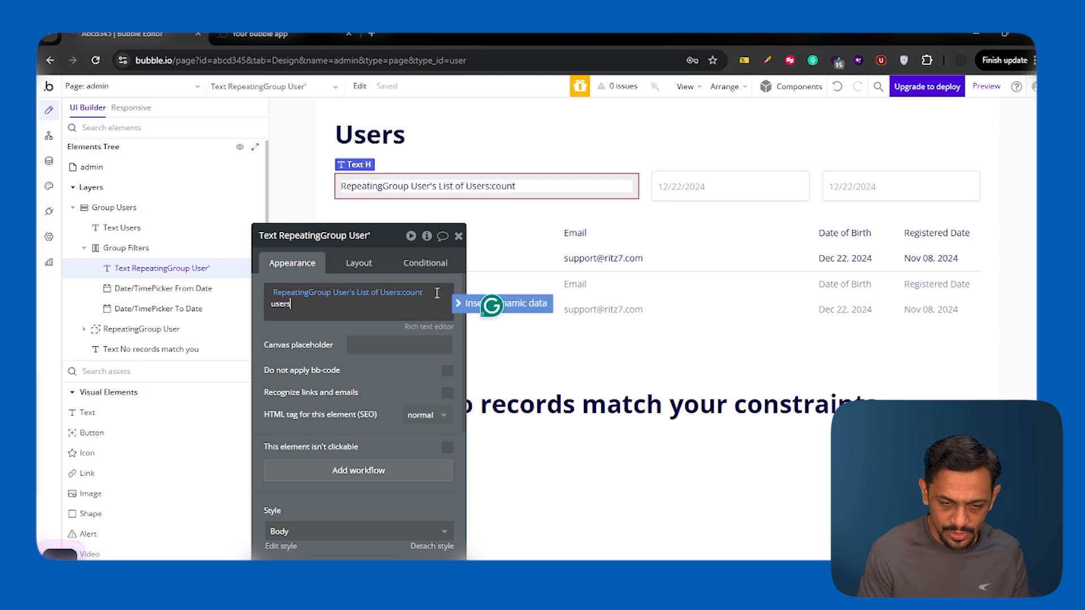
{"action": "left_click", "coordinate": [327, 332]}
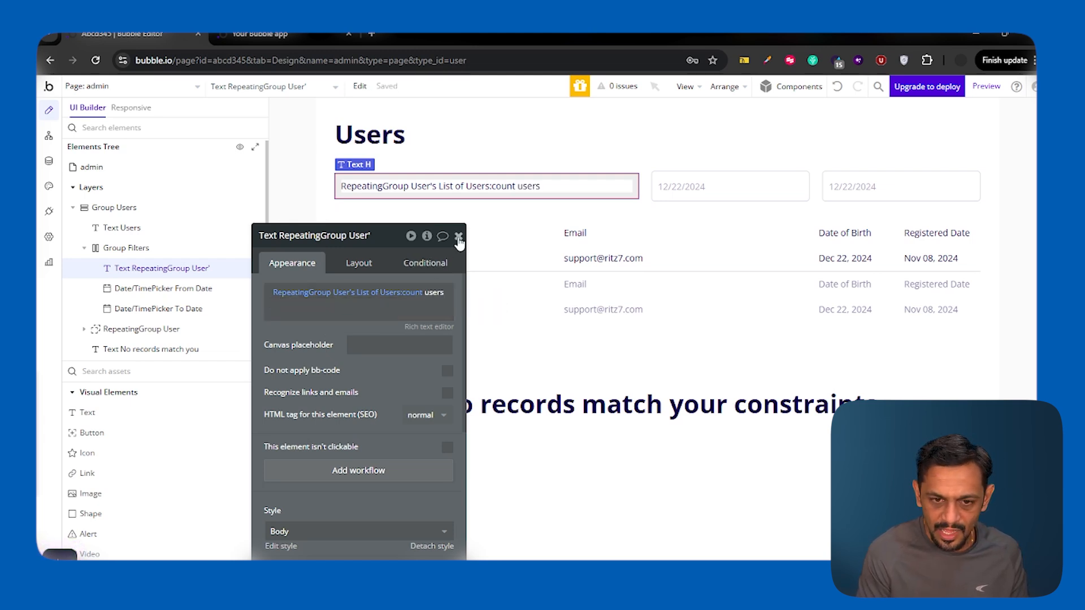
{"action": "left_click", "coordinate": [458, 237]}
Step: Reload the app preview and check the count label reading '7 users'
{"action": "left_click", "coordinate": [276, 36]}
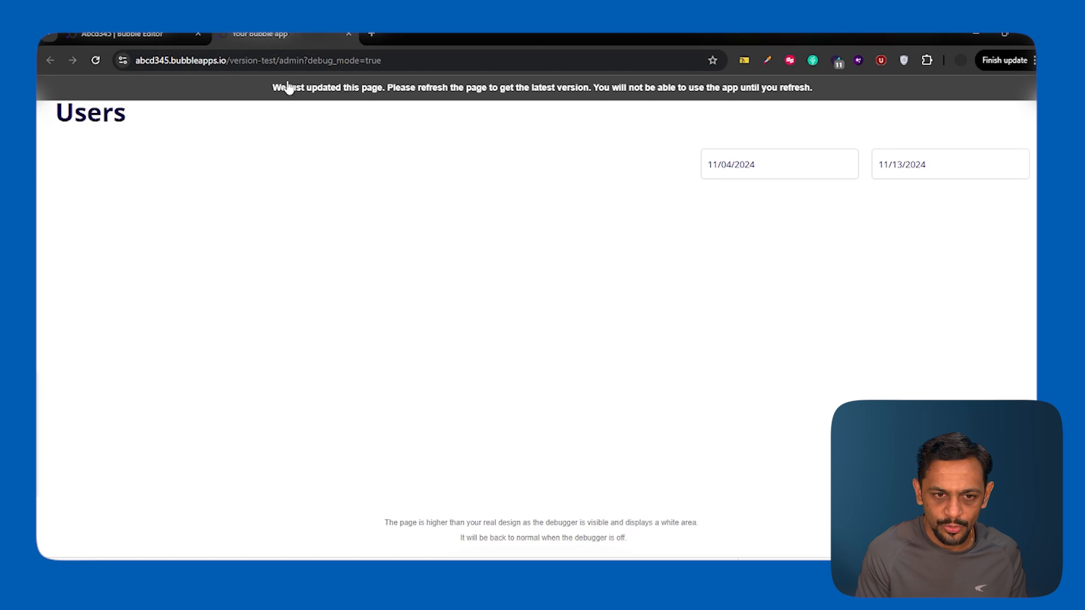
{"action": "left_click", "coordinate": [290, 91]}
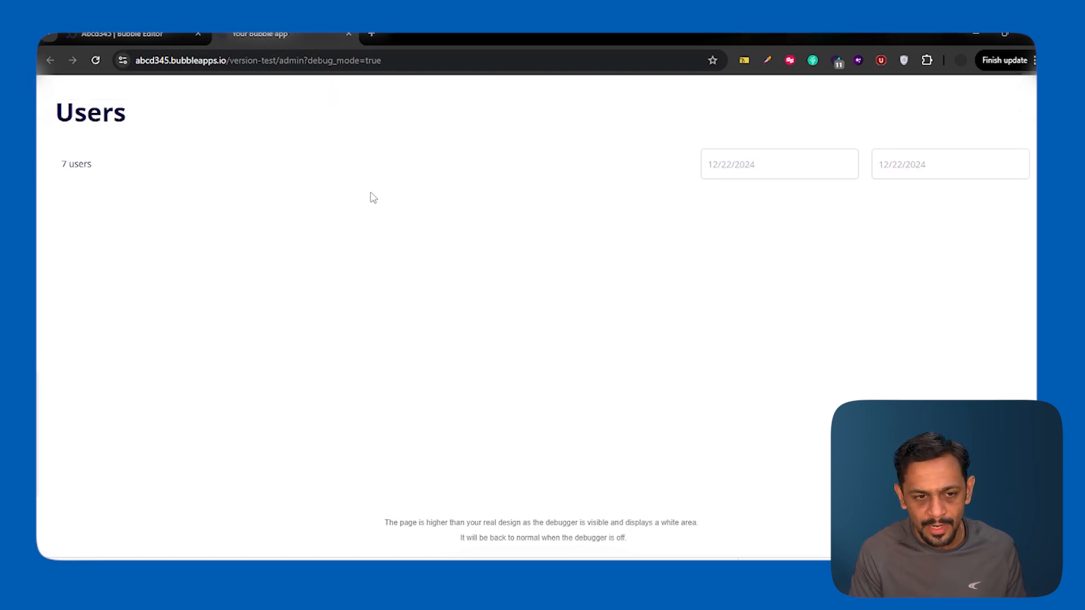
{"action": "left_click_drag", "start_coordinate": [63, 167], "coordinate": [96, 171]}
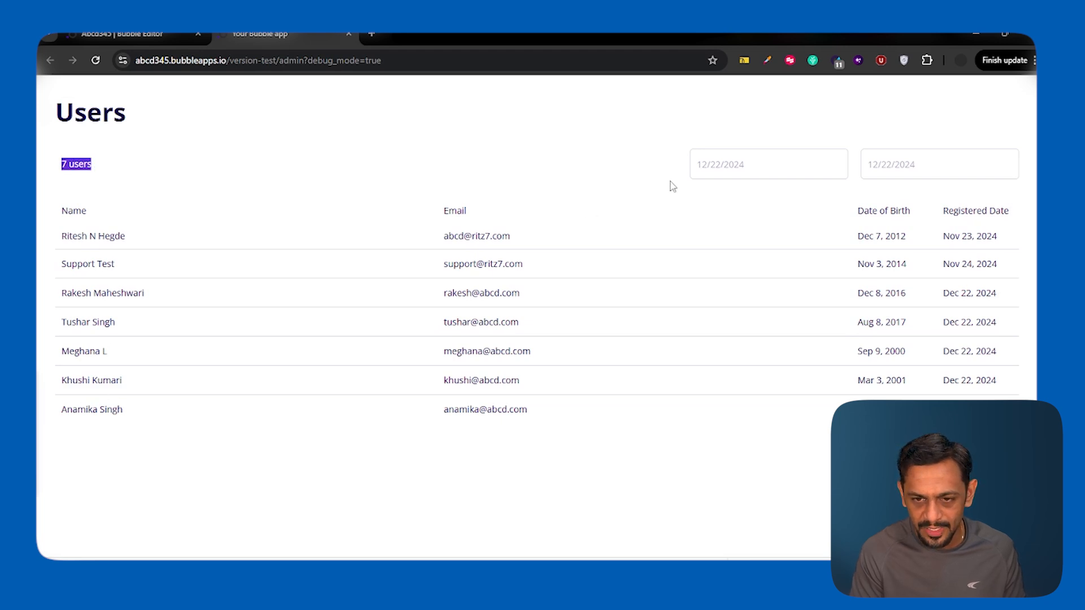
Step: Set the start date to 12/17/2024 and confirm the label shows '5 users'
{"action": "left_click", "coordinate": [722, 167]}
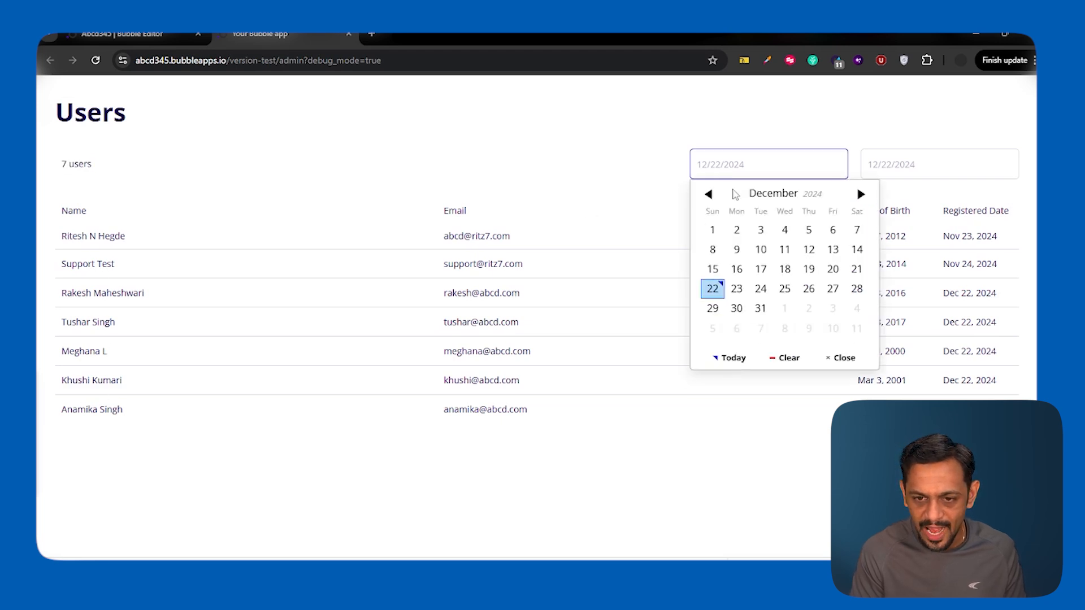
{"action": "left_click", "coordinate": [761, 271]}
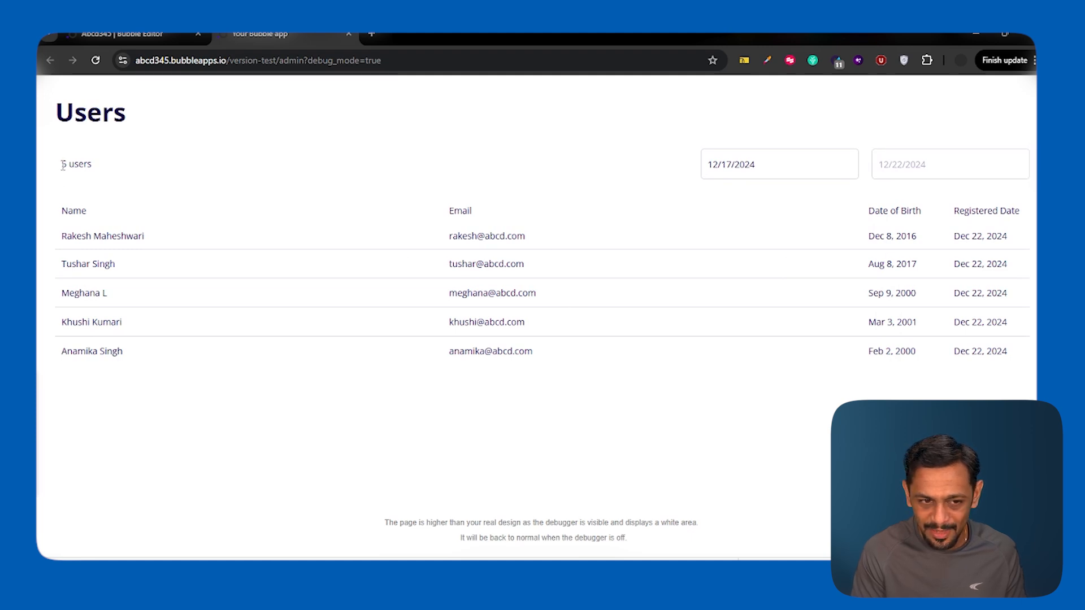
{"action": "left_click_drag", "start_coordinate": [63, 165], "coordinate": [115, 173]}
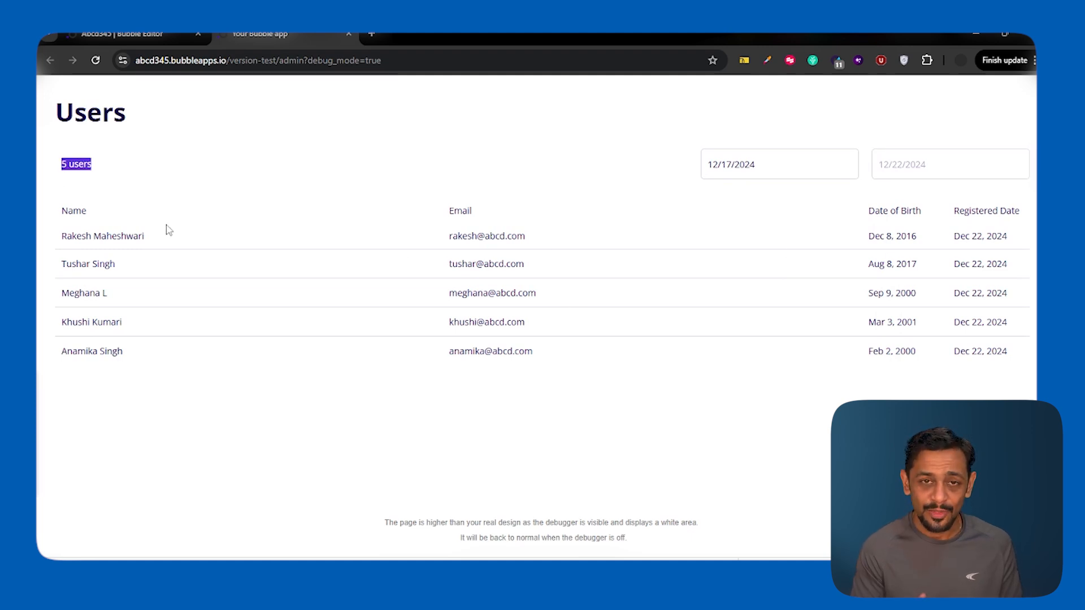